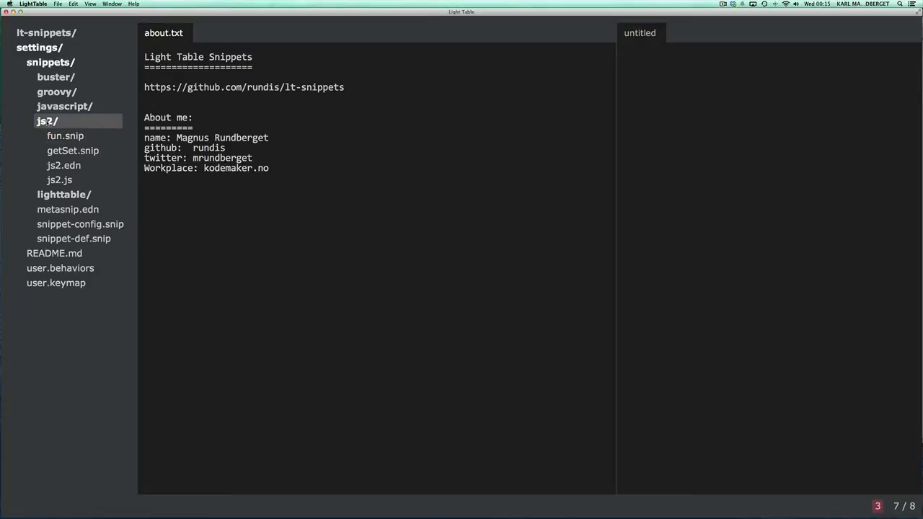
Step: Hide the workspace file tree and bring up the file finder for js2
key("ctrl+shift+d")
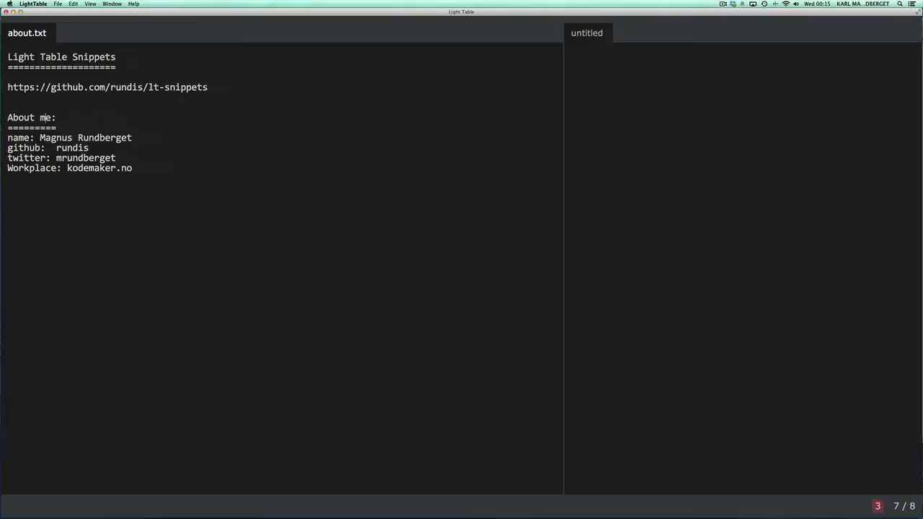
key("ctrl+o")
Step: Open js2.edn and expand the sd snippet-definition template targeting :editor.javascript
key("Down")
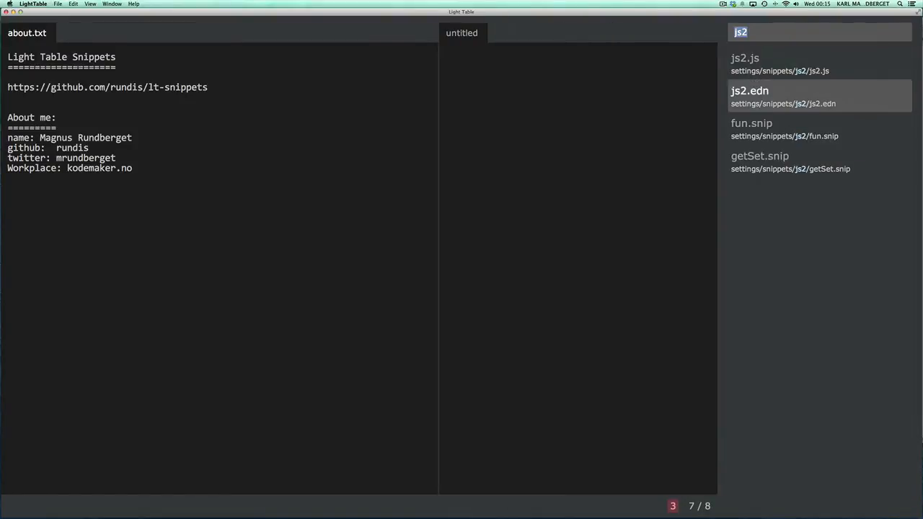
key("Return")
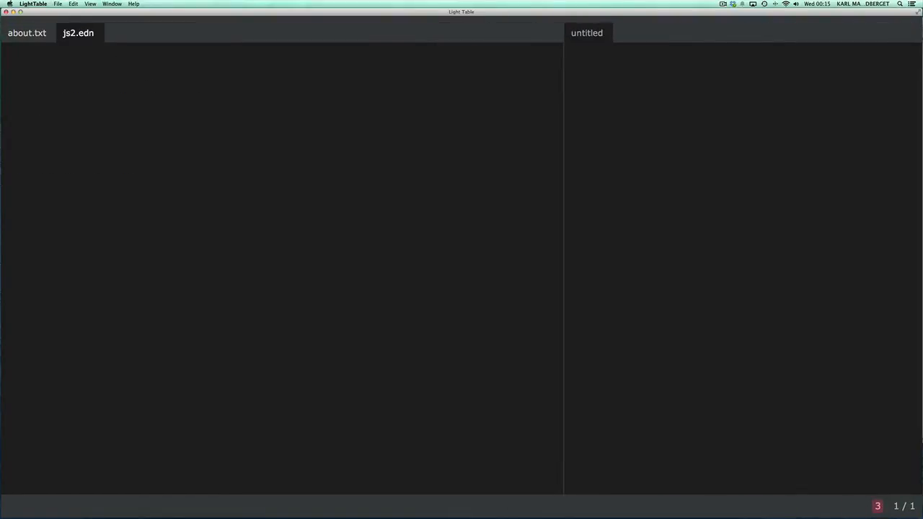
type("sd")
key("Tab")
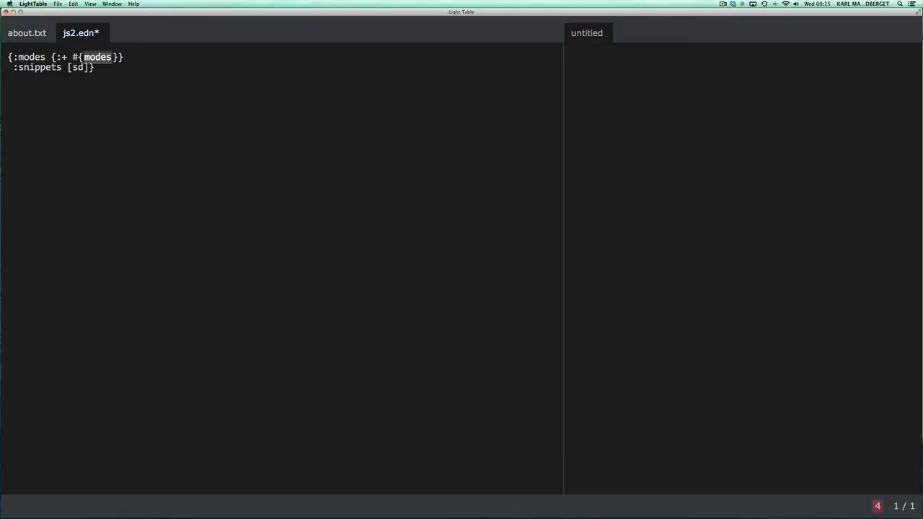
type(":editor.")
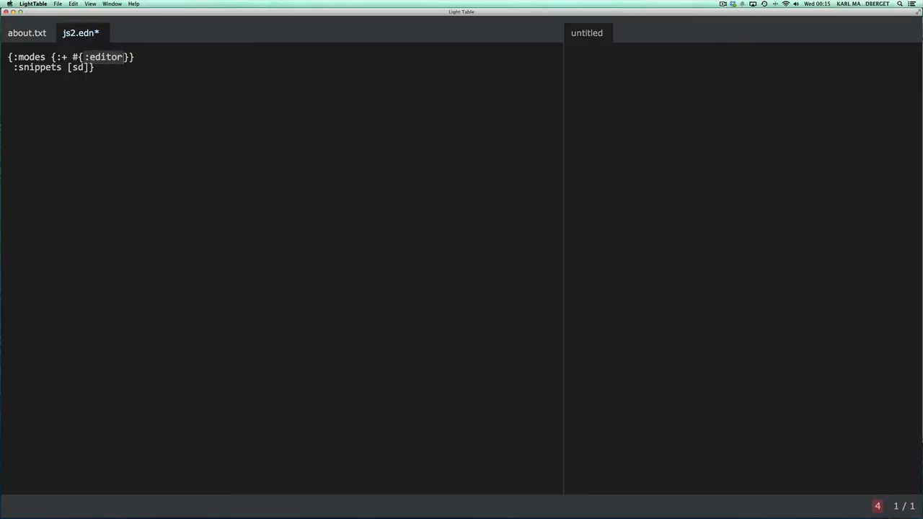
type("javascript")
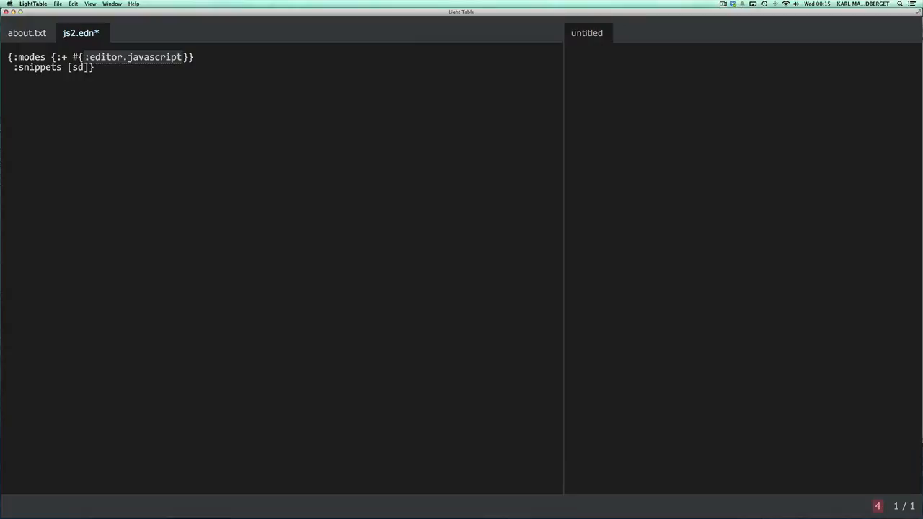
Step: Fill the snippet as "Demo: console log", key cl, body console.log(${1:message}); and save js2.edn
key("Tab")
key("Tab")
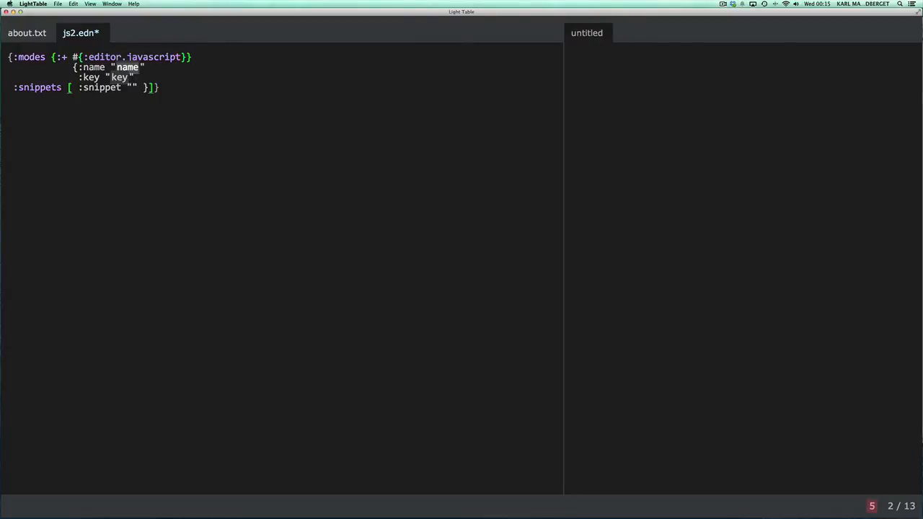
type("Demo: ")
type("console log")
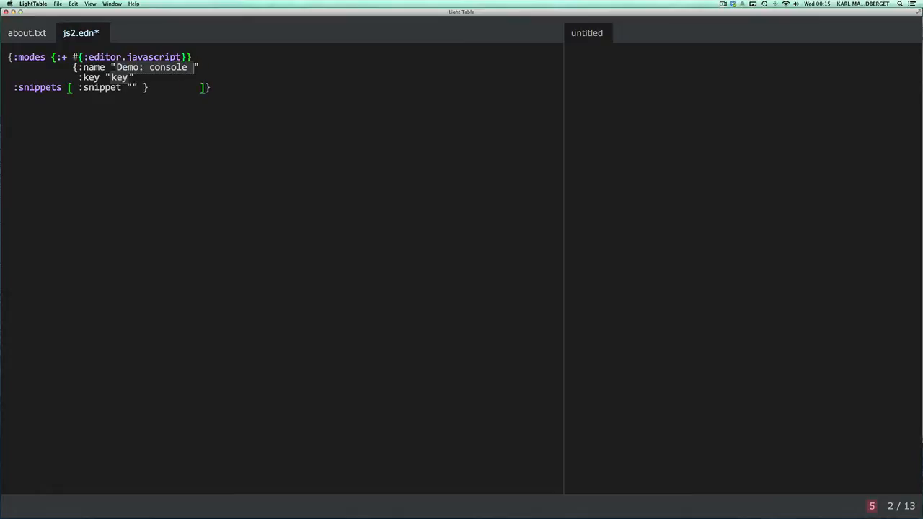
key("Tab")
type("cl")
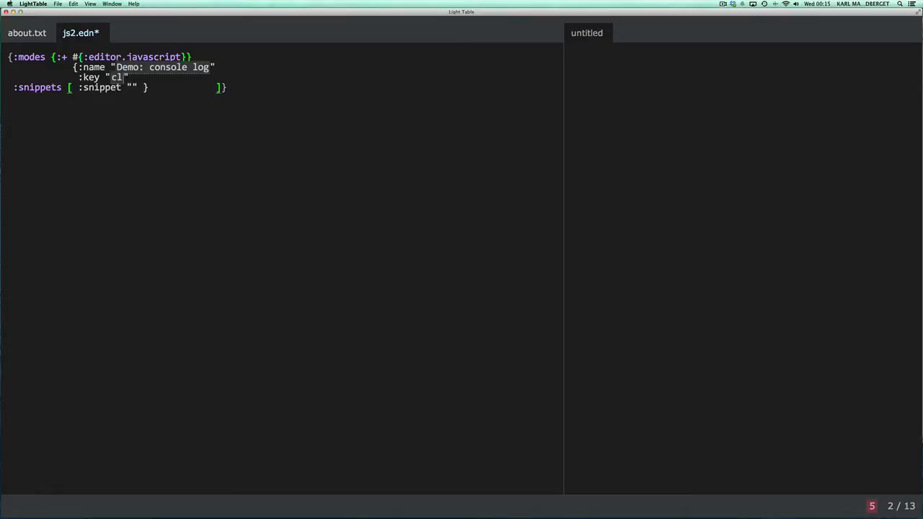
key("Tab")
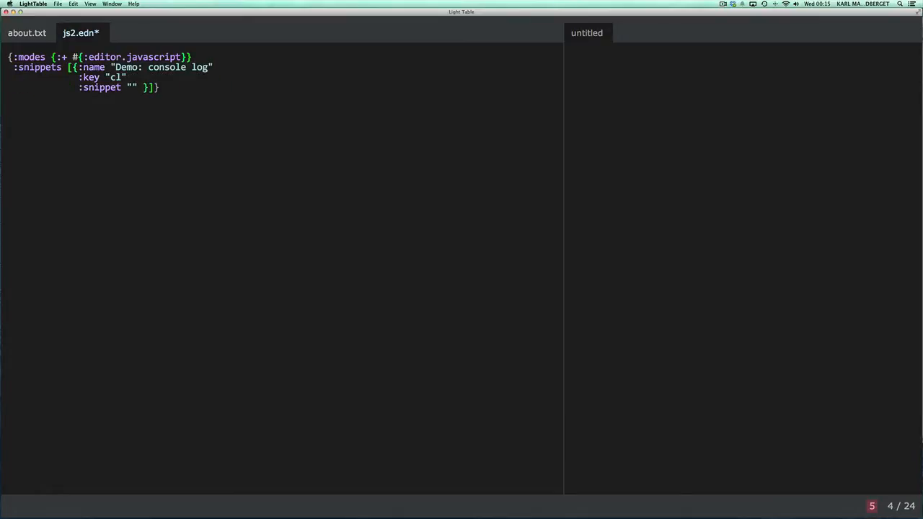
type("consol")
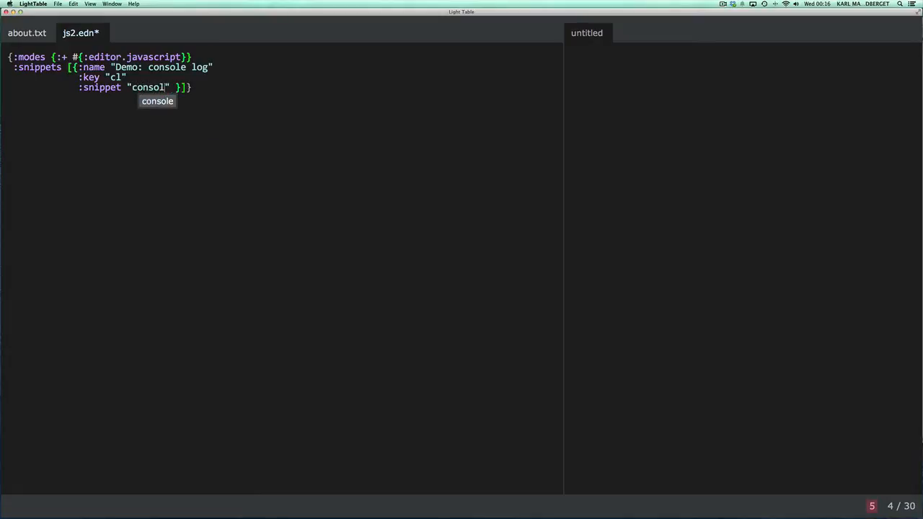
type("e.log(")
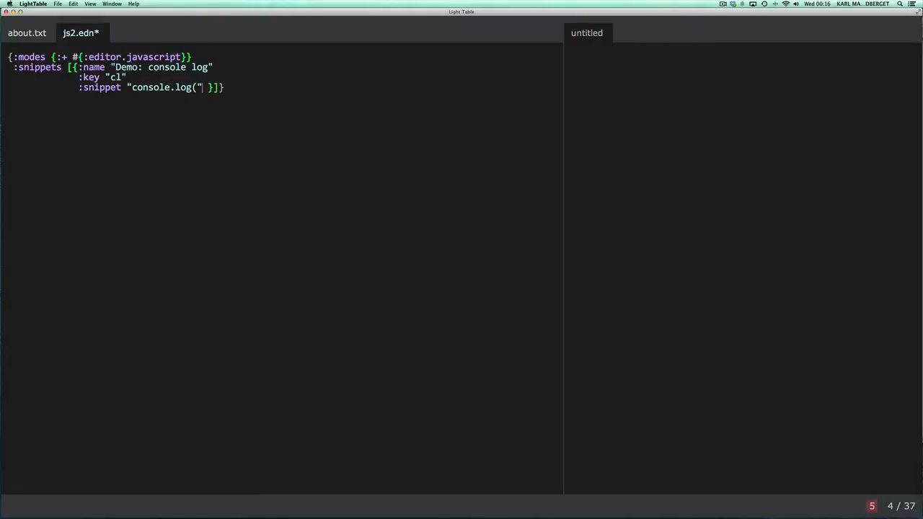
type("$")
type("{1:me")
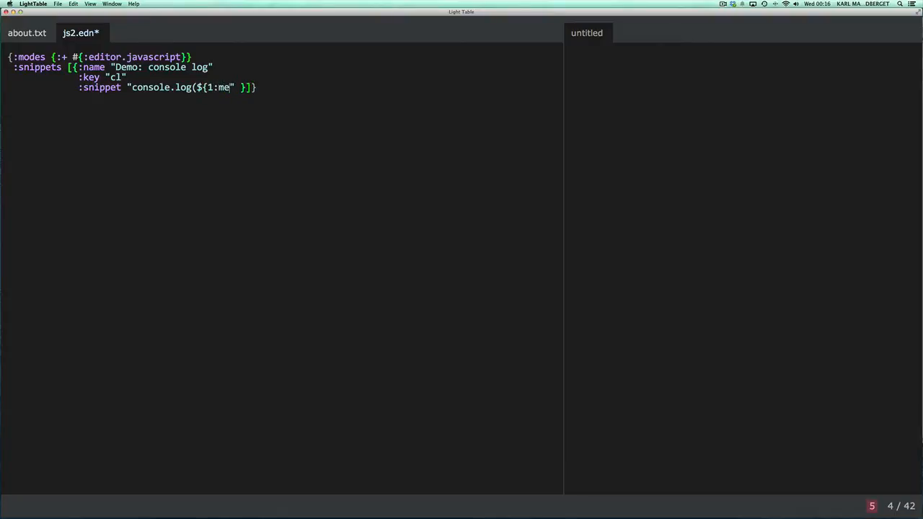
type("ssage")
type("})")
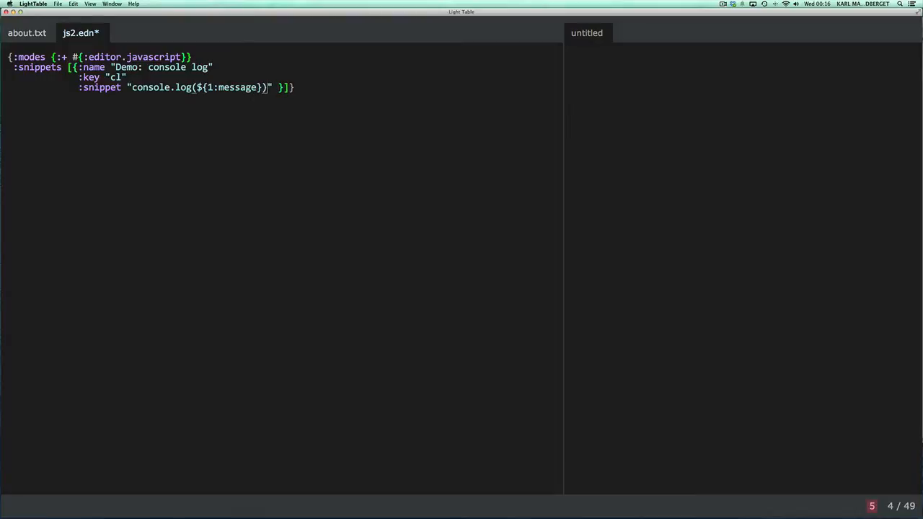
type(";")
key("super+s")
Step: Set the untitled document's editor syntax to Javascript via the command search
left_click(743, 216)
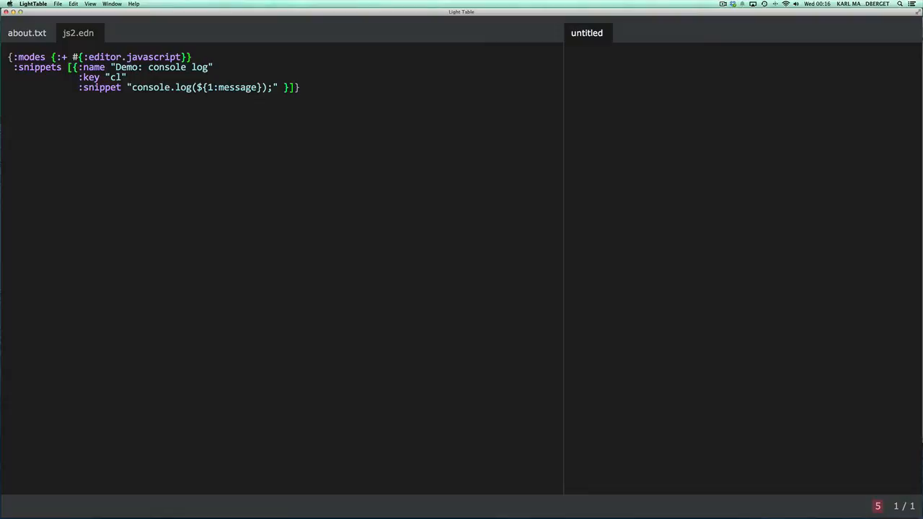
key("ctrl+space")
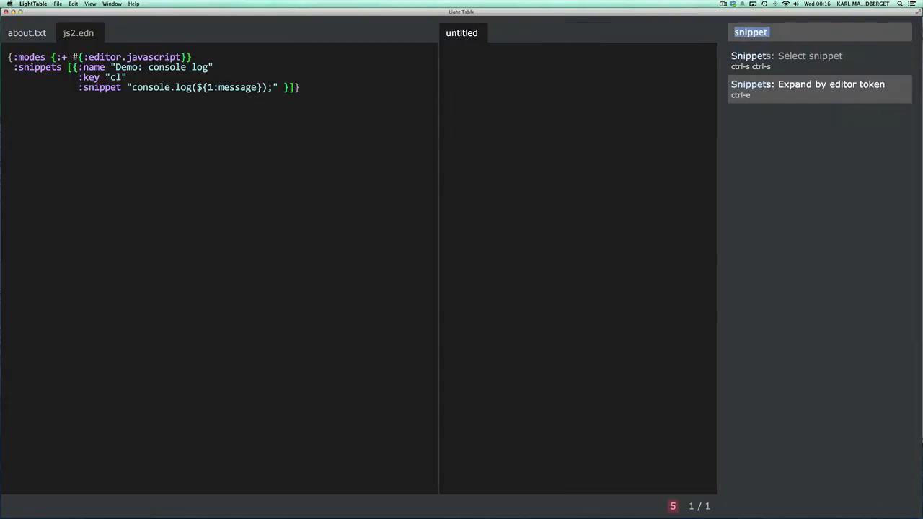
type("ed")
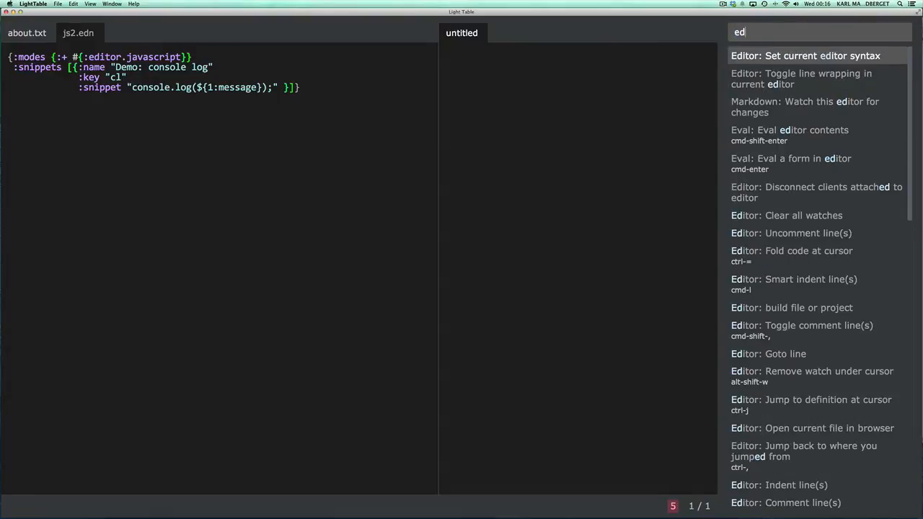
key("Return")
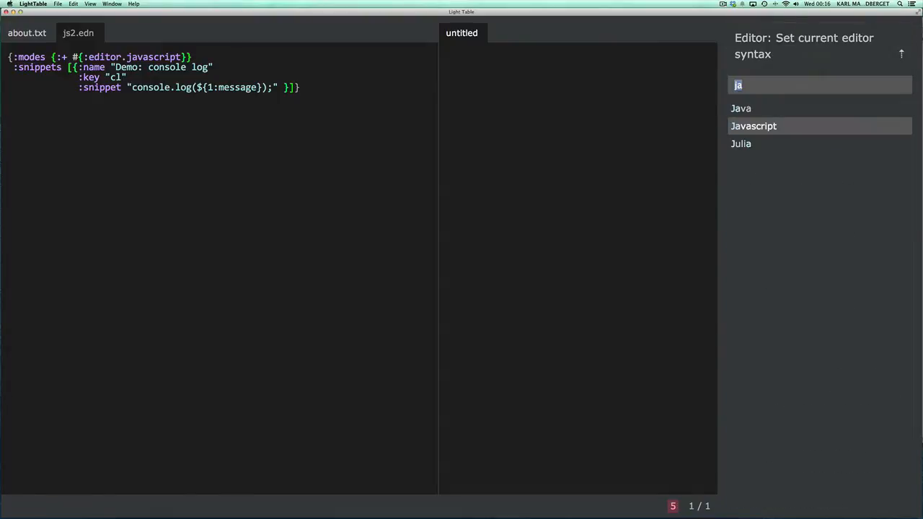
key("Return")
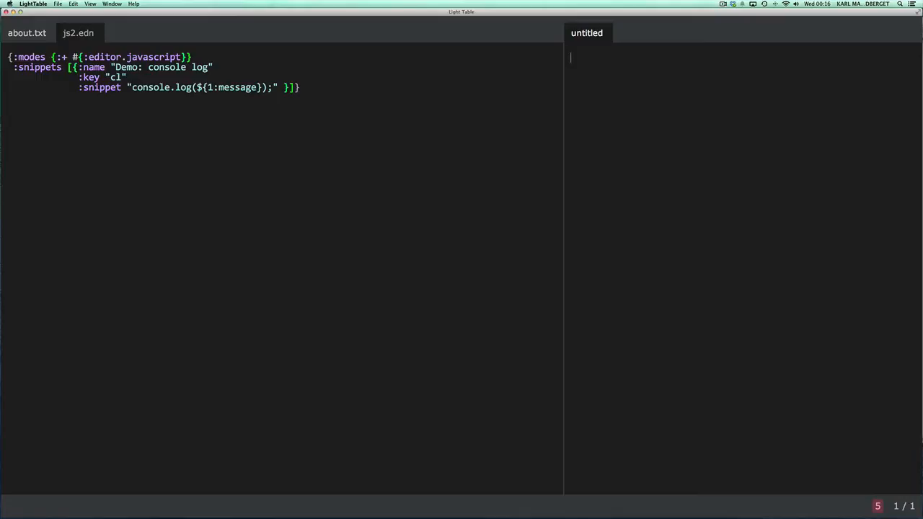
type("cl")
Step: Expand cl into console.log("hello") using the expand-by-editor-token snippet command
key("ctrl+space")
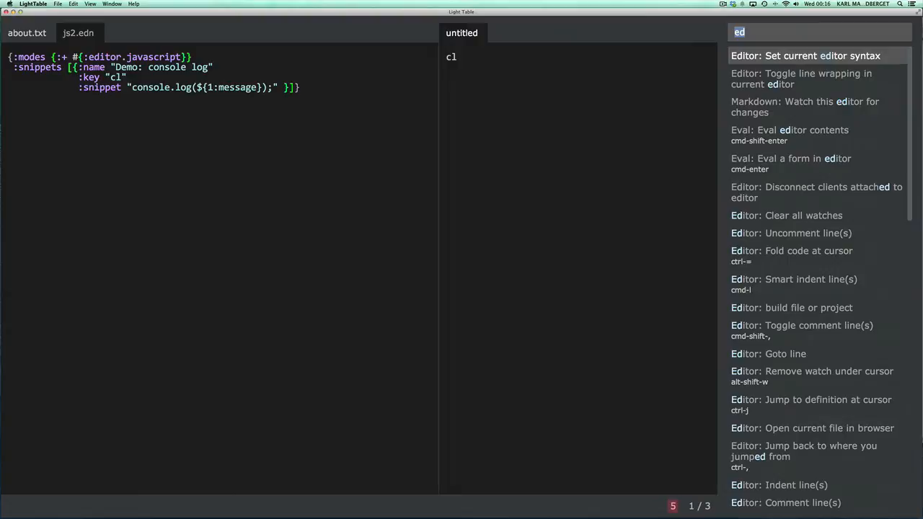
type("snu")
key("BackSpace")
type("i")
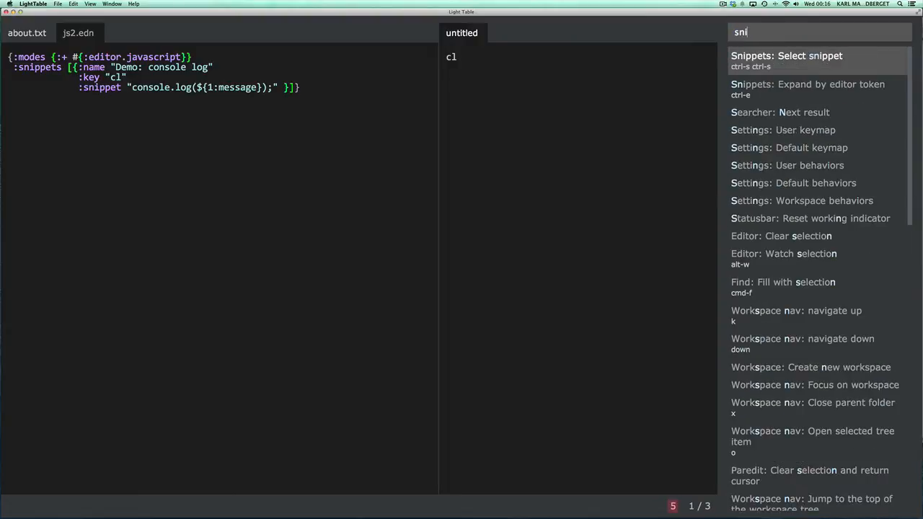
type("pp")
key("Down")
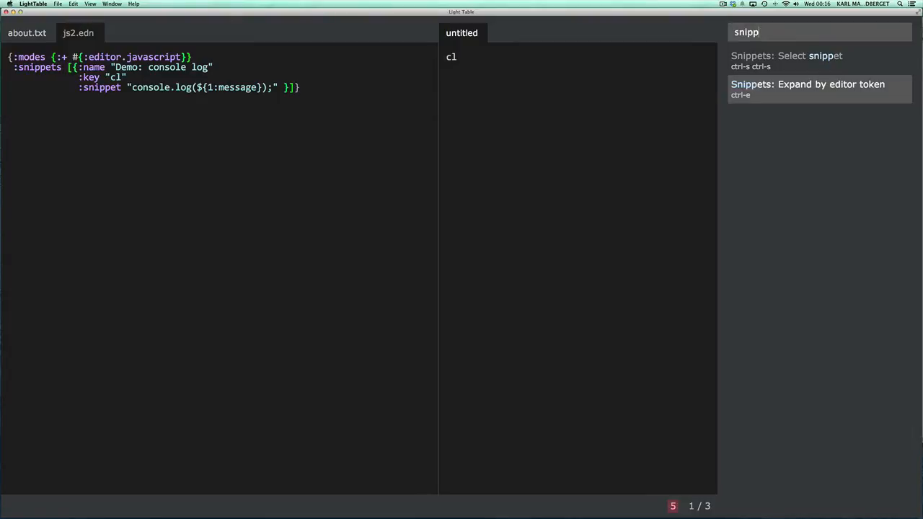
key("Return")
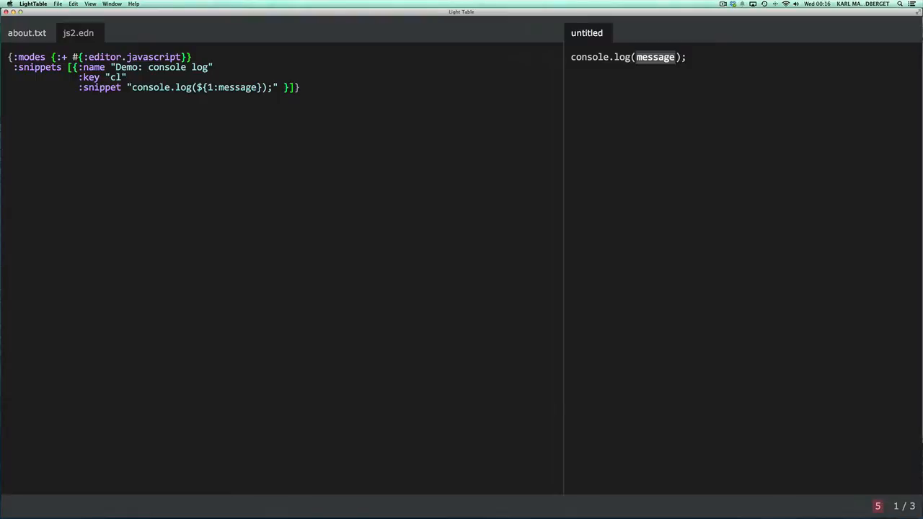
type("\"")
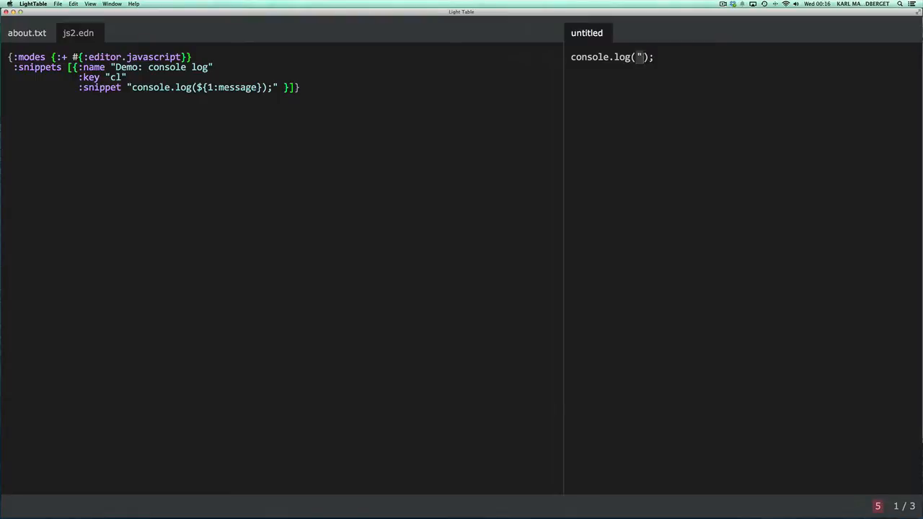
type("hello\"")
key("Tab")
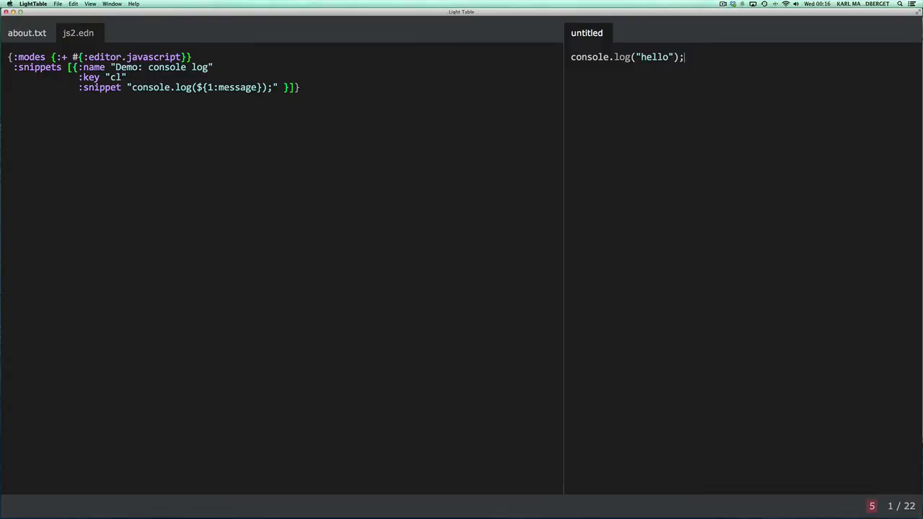
Step: Clear the test console log line so the untitled file is empty
key("super+a")
key("Return")
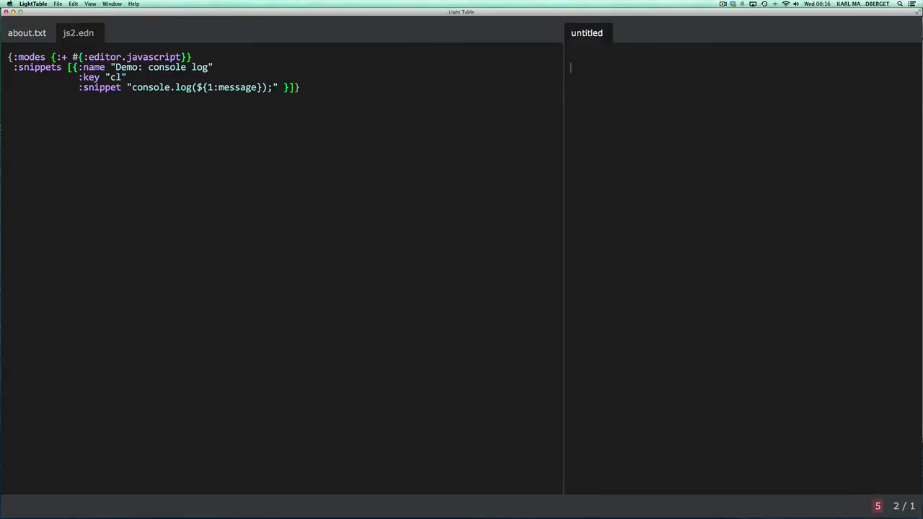
Step: Start a second snippet entry in js2.edn by expanding the entry template on a new line
left_click(272, 88)
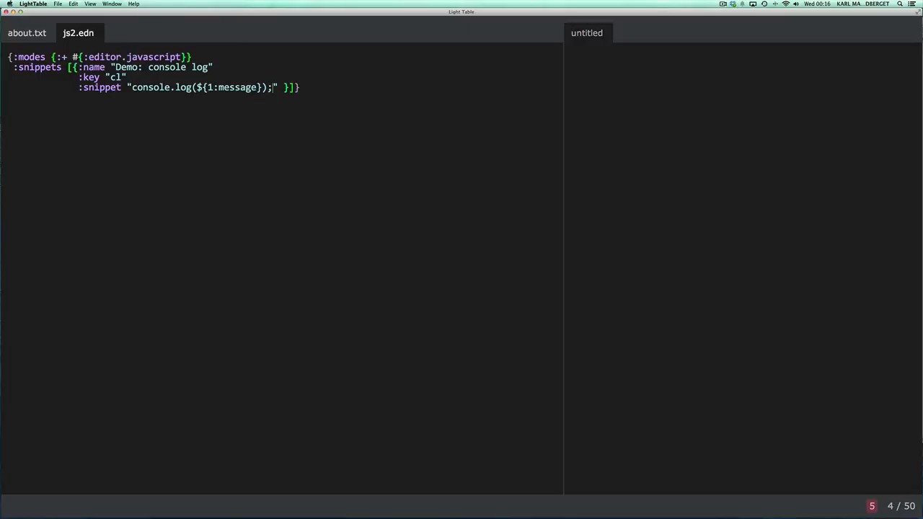
key("Right")
key("Right")
key("Right")
key("Return")
type("{")
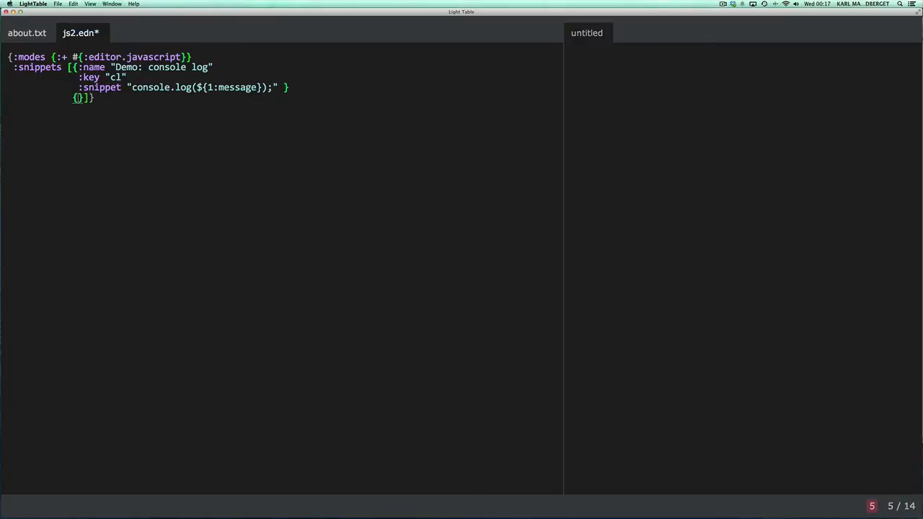
key("BackSpace")
type("sd")
key("Tab")
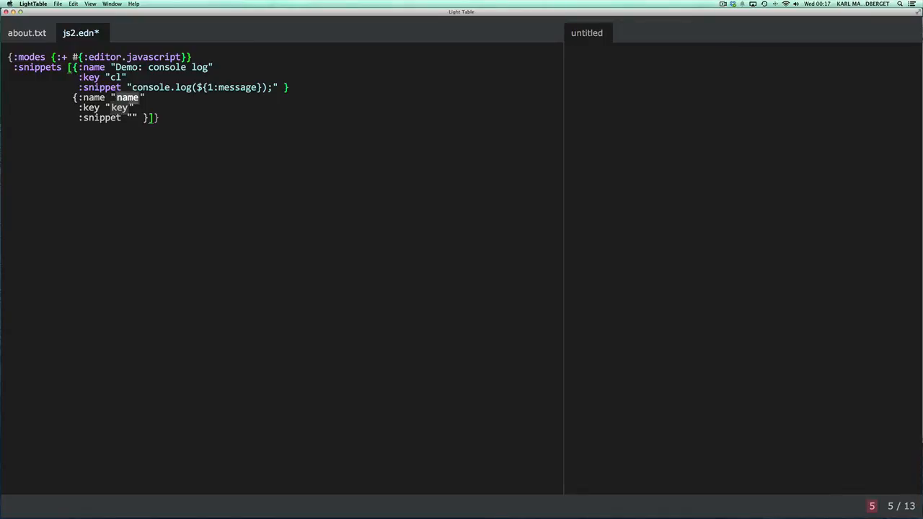
type("Demo: fu")
type("nction")
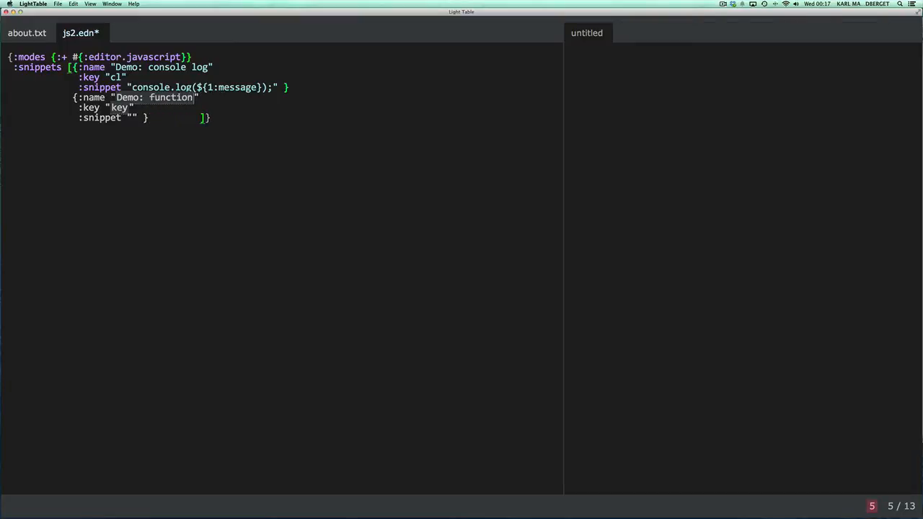
Step: Fill it as "Demo: function", key fun, :snippet-file "fun.snip" and save js2.edn
key("Tab")
type("fun")
key("Tab")
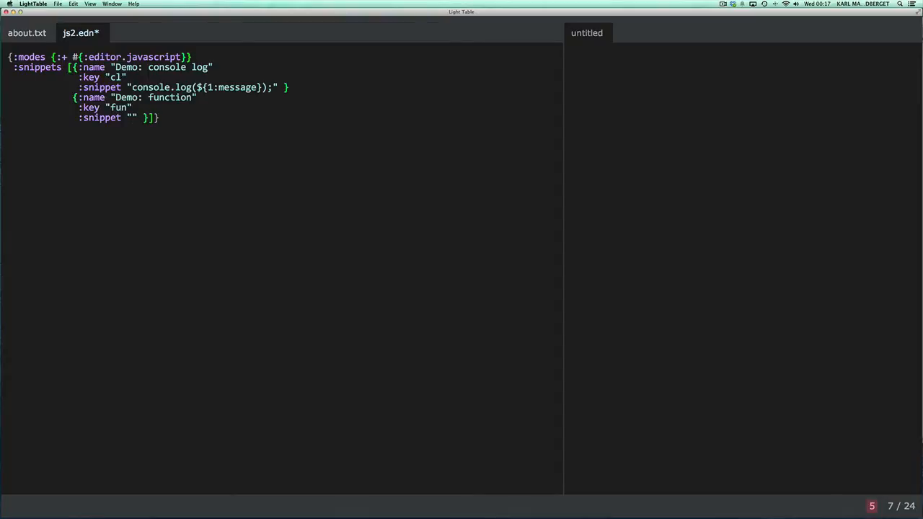
key("Left")
key("Left")
type("-f")
type("ile")
key("Right")
key("Right")
type("fun.")
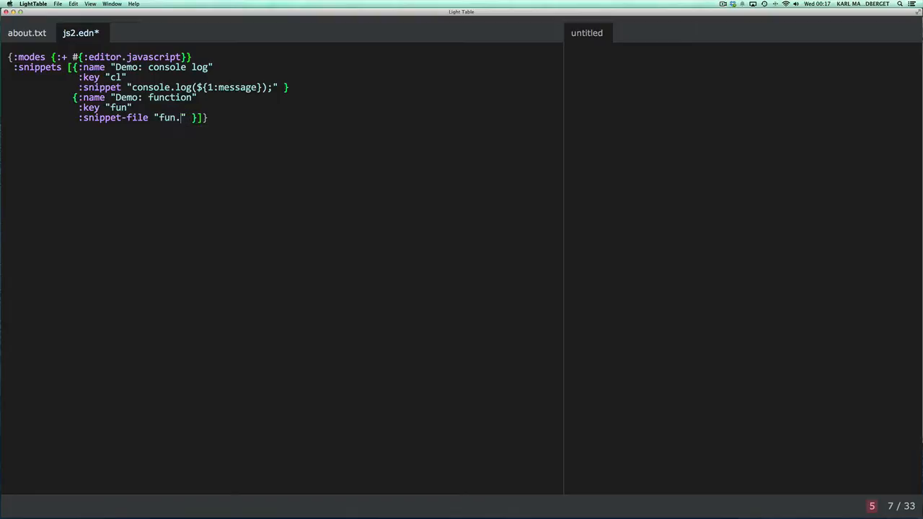
type("snip")
key("Right")
key("Right")
key("BackSpace")
key("super+s")
key("super+o")
type("fu")
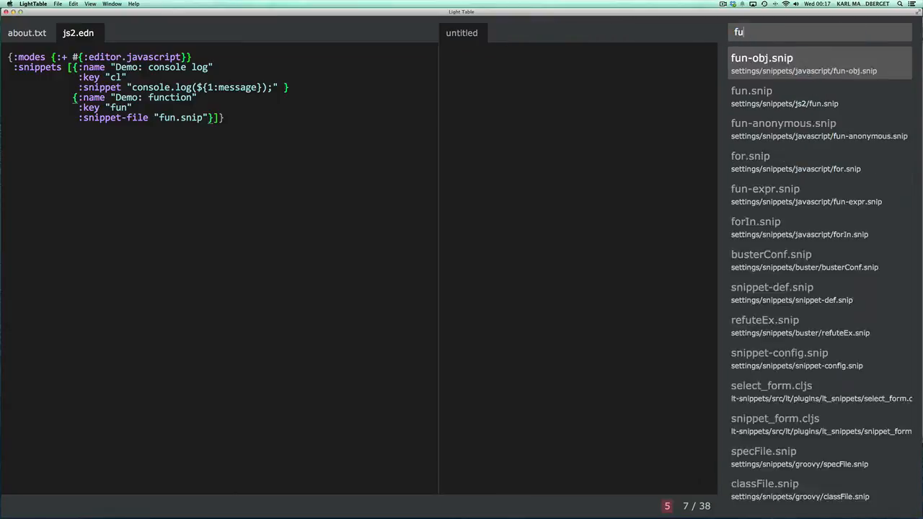
type("n")
key("Return")
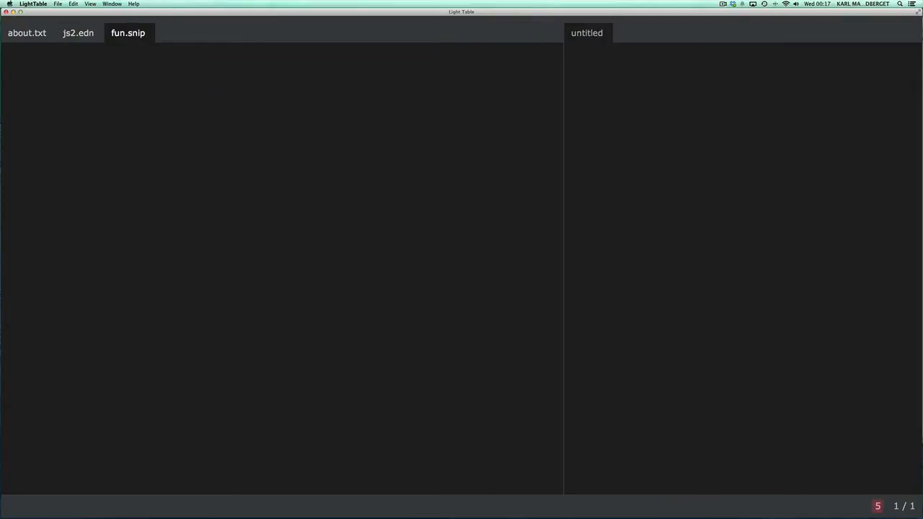
type("/*")
type("*")
key("Return")
type("*")
type(" $")
type("2")
key("Left")
key("Left")
key("Left")
type("@pa")
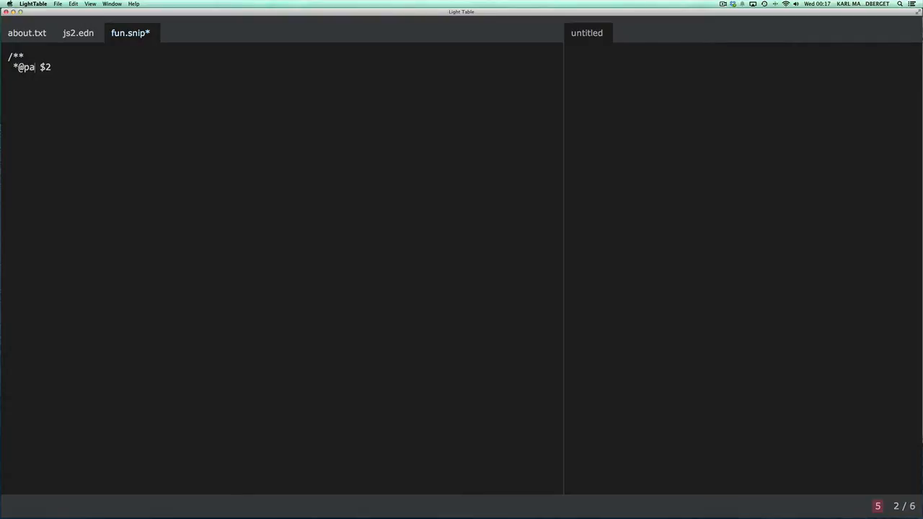
key("BackSpace")
key("BackSpace")
key("BackSpace")
type("[")
key("BackSpace")
type("p")
type("ara")
key("BackSpace")
key("BackSpace")
key("BackSpace")
key("BackSpace")
type("@params")
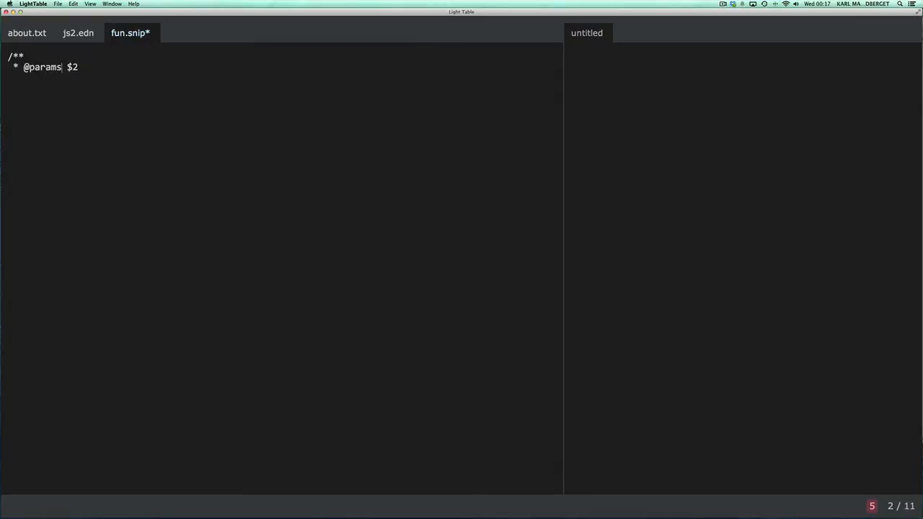
key("BackSpace")
key("Right")
key("Right")
key("Right")
key("Return")
type("*")
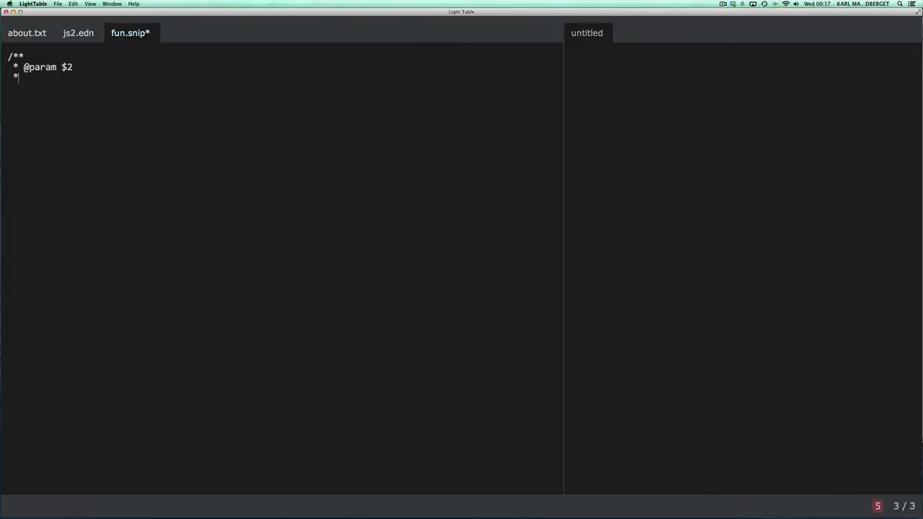
type("/")
Step: Add function ${1:name} (${2:params}) with a $0; body and save fun.snip
key("Return")
key("BackSpace")
type("fu")
type("nction (")
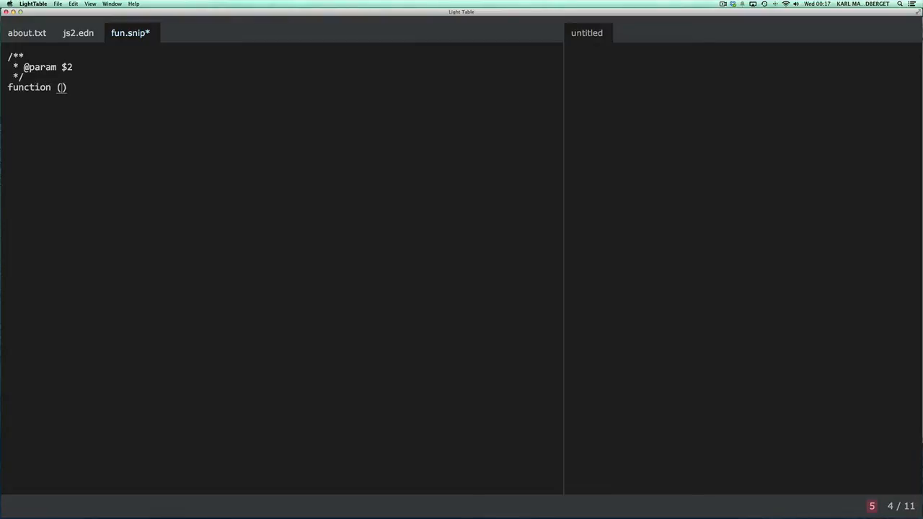
key("Left")
type("${")
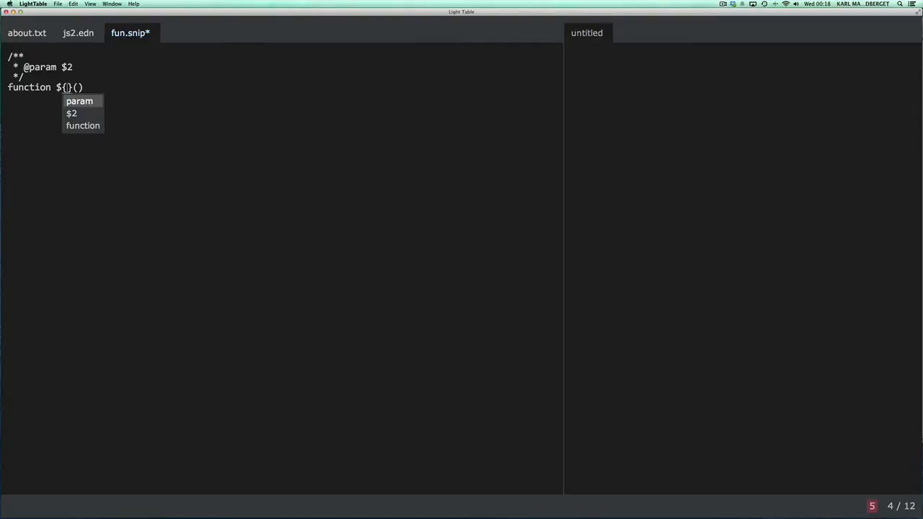
type("1:name")
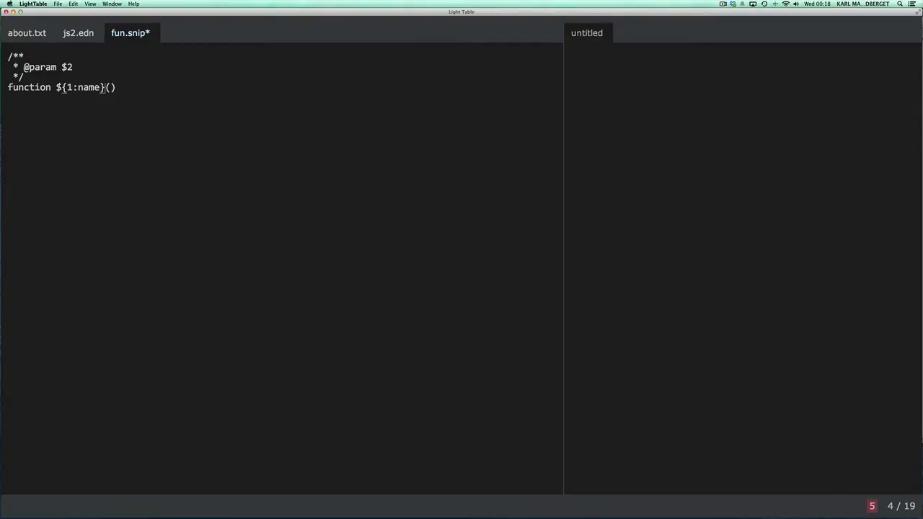
key("Right")
type("${")
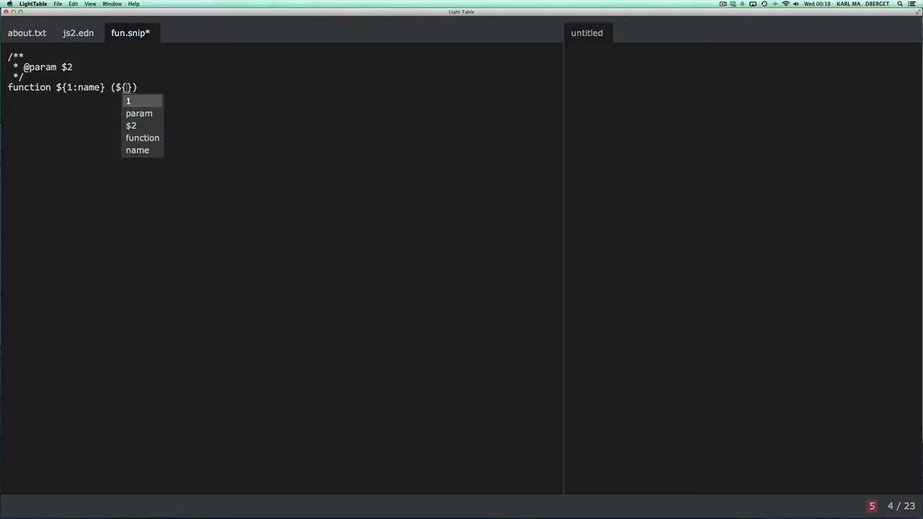
type("2:params")
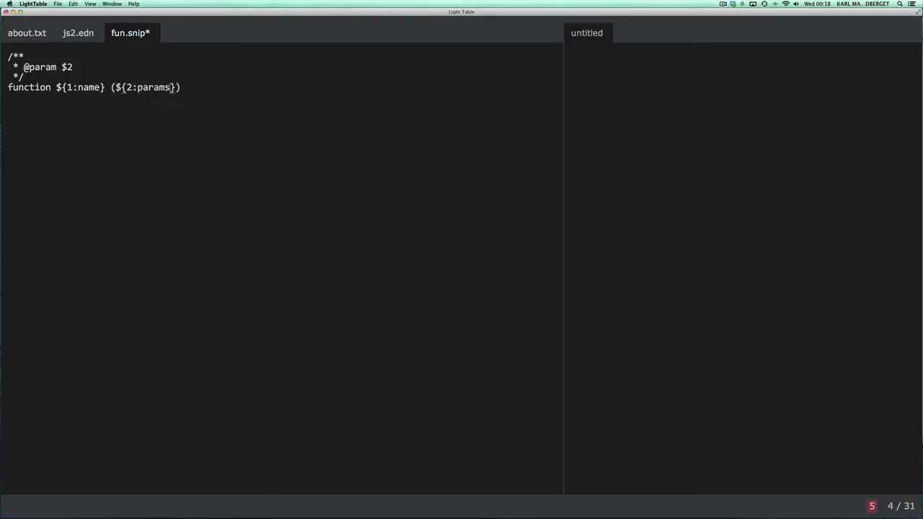
key("Right")
key("Right")
type("{")
key("Return")
key("Return")
type("$0;")
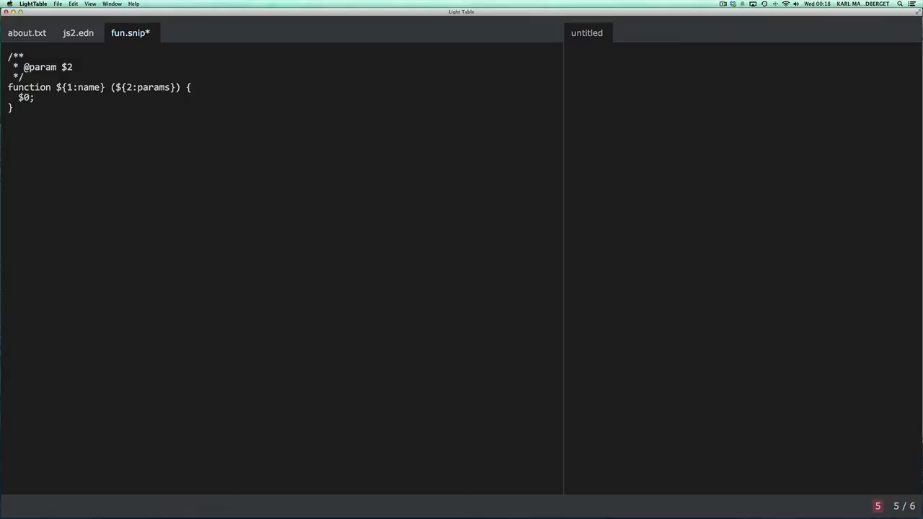
key("super+s")
key("ctrl+Tab")
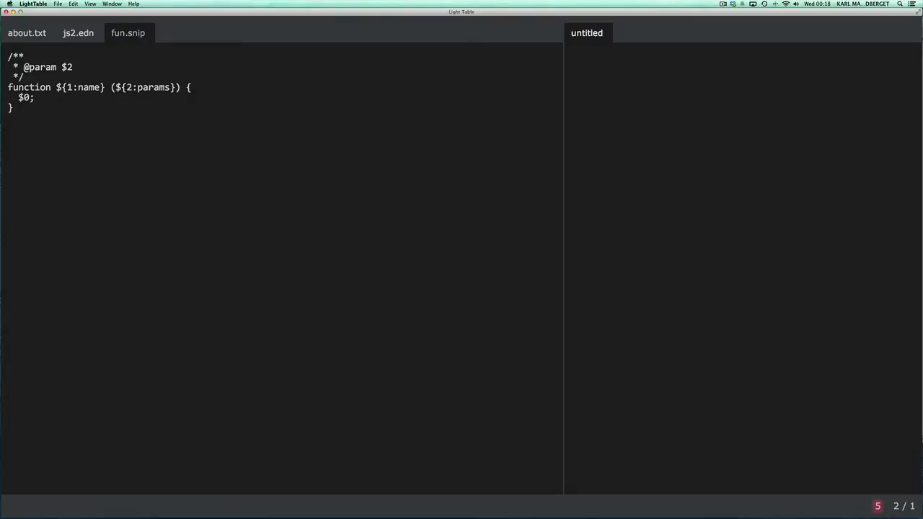
type("fun")
key("Tab")
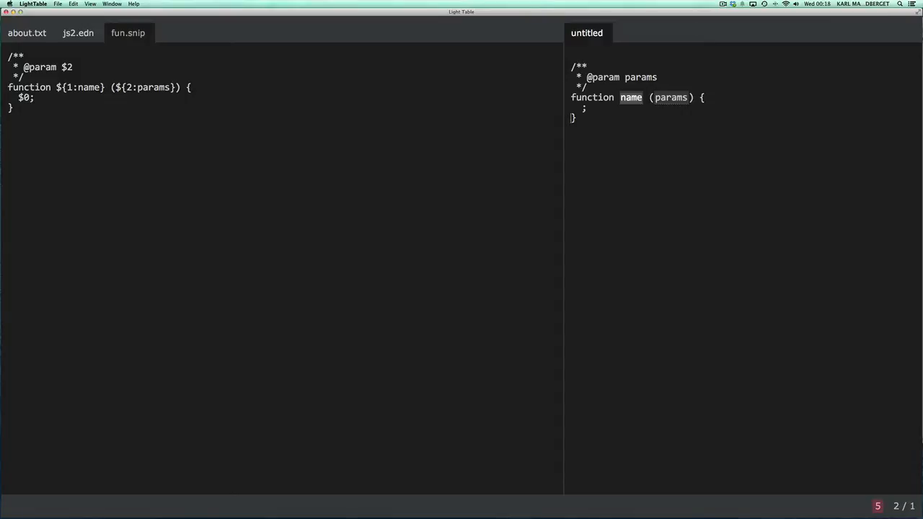
type("my")
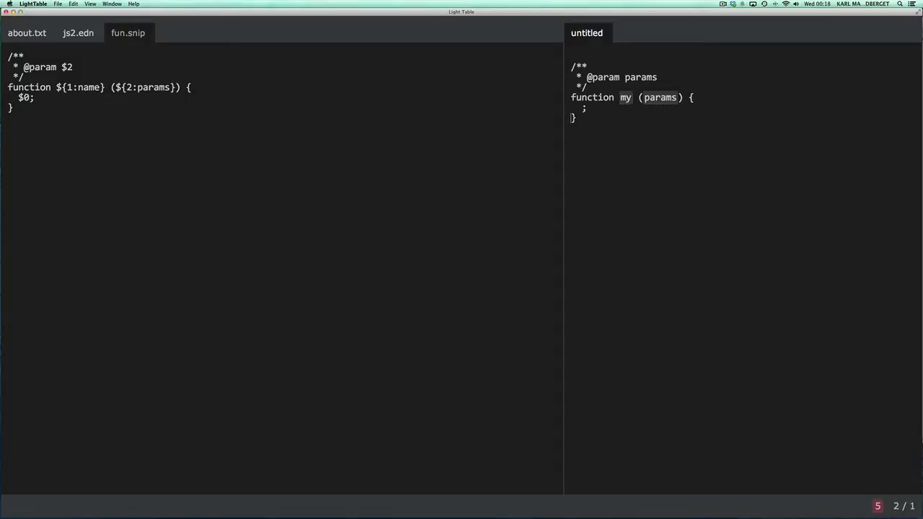
type("Function")
key("Tab")
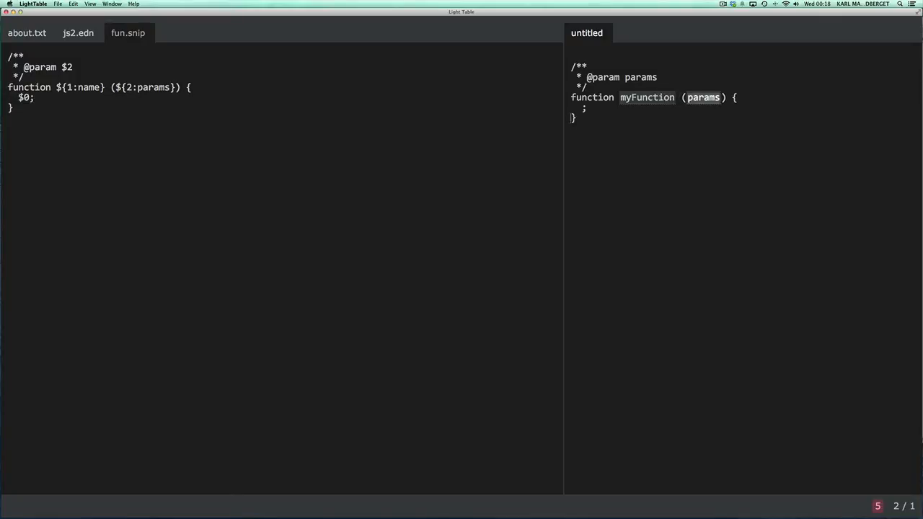
type("myparams")
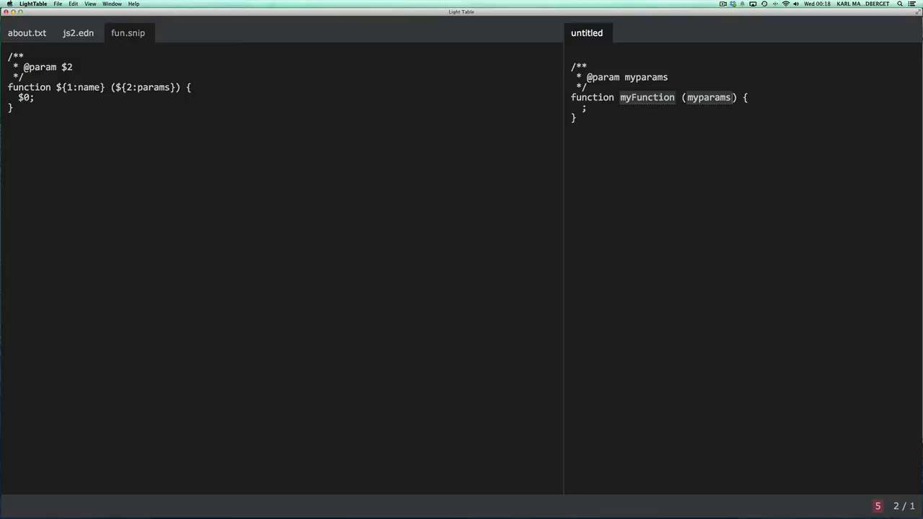
key("BackSpace")
key("BackSpace")
key("BackSpace")
type("ams")
key("Tab")
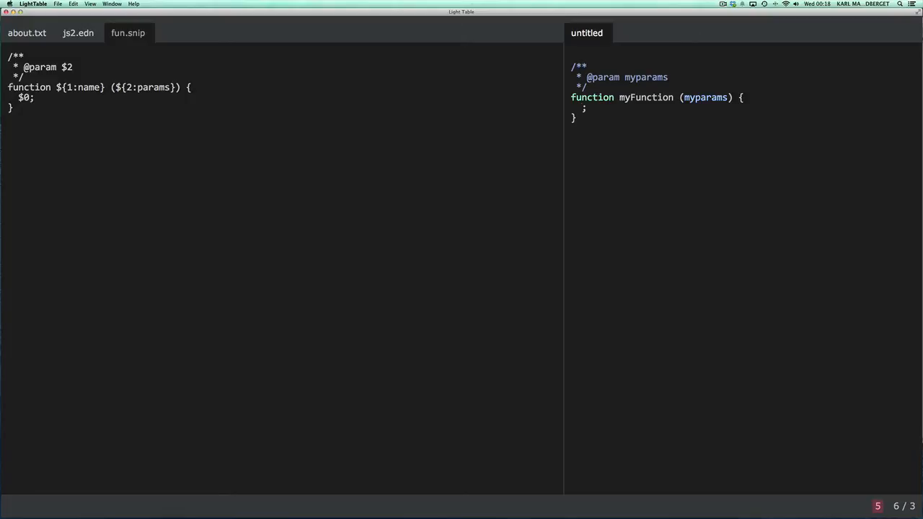
left_click(34, 97)
Step: Insert a ${__snip$.wrapSelectionEager()__} line above $0; in fun.snip and save
key("Up")
key("Return")
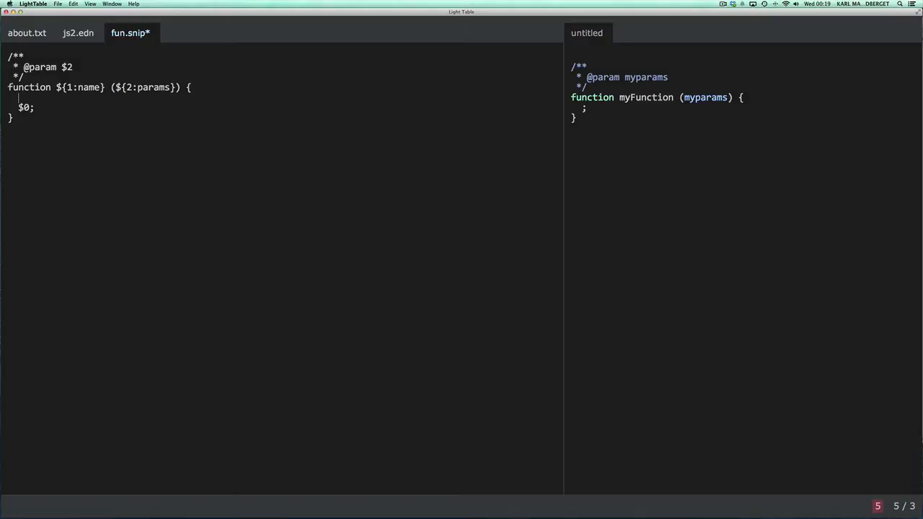
type("${")
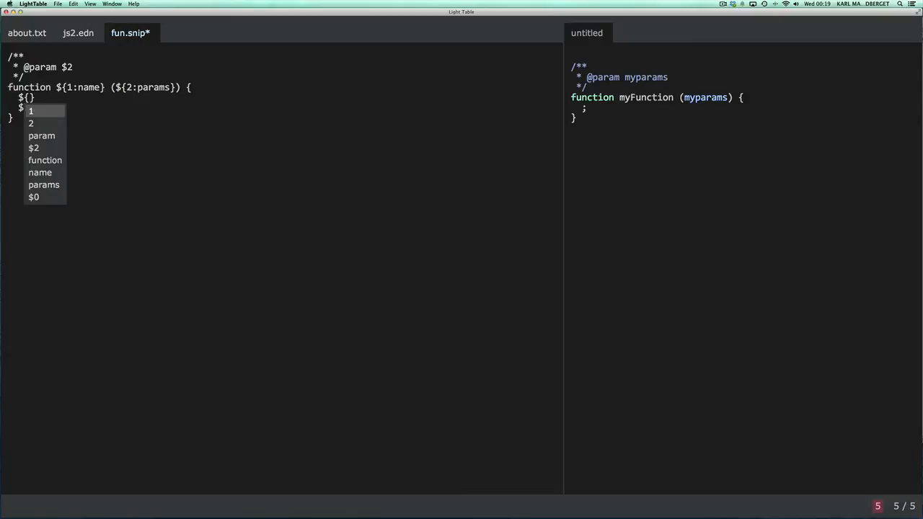
type("__")
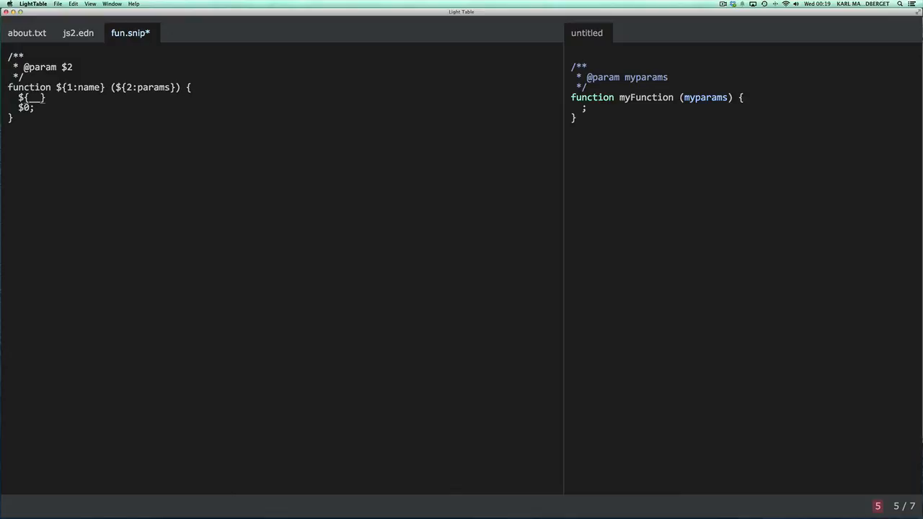
type("sn")
type("ip")
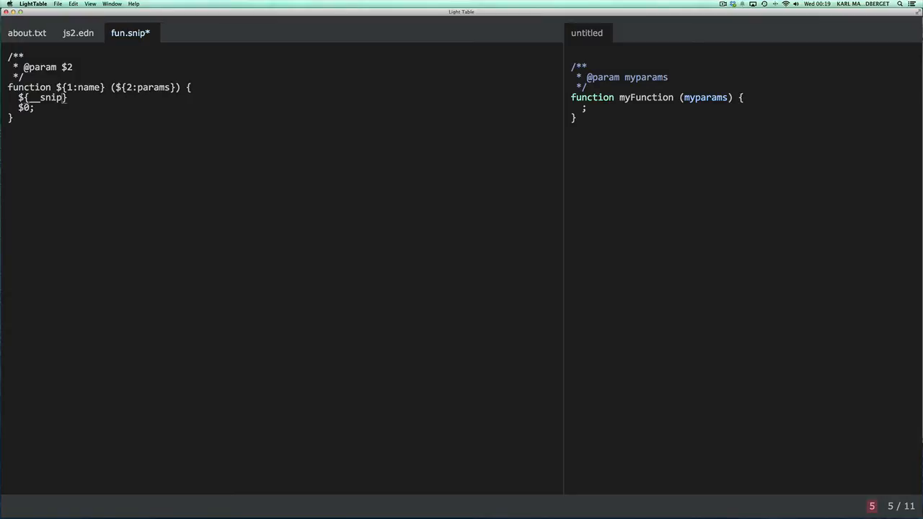
type("$")
type(".")
type("wr")
type("apSel")
type("ection")
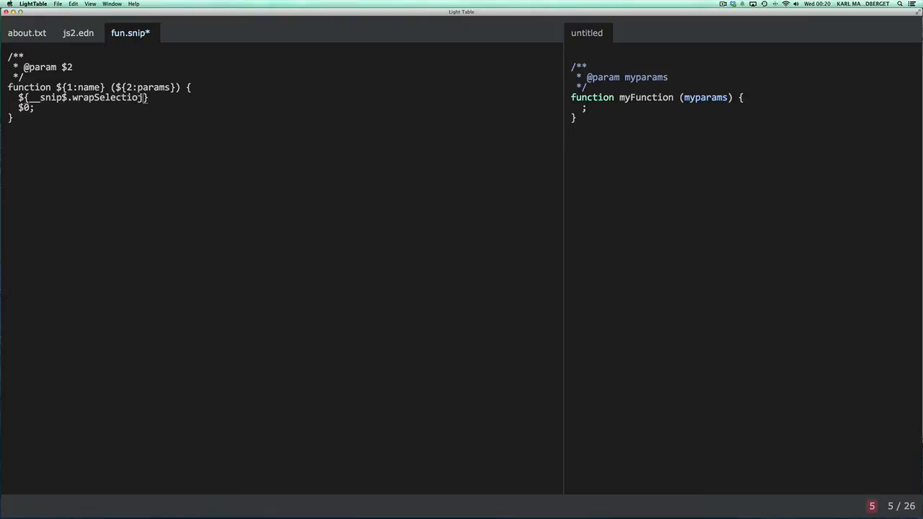
type("Eag")
type("er")
type("()")
type("__")
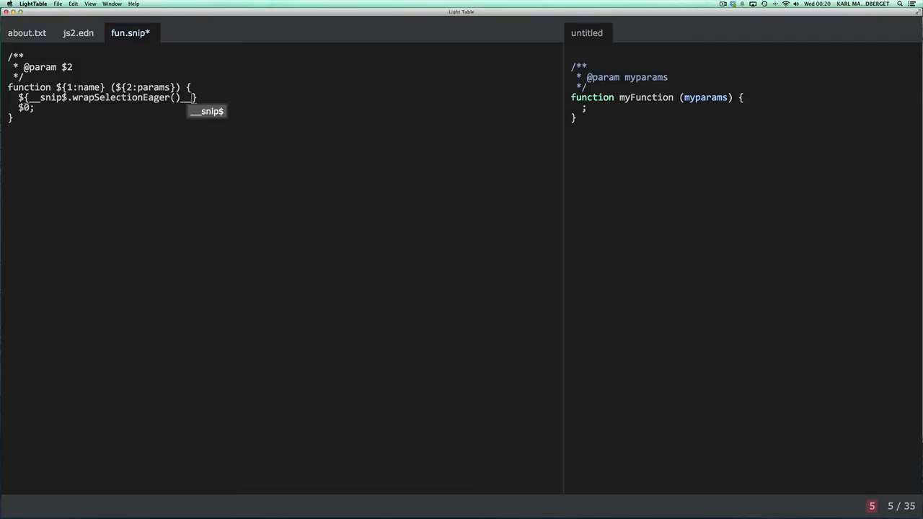
type("_")
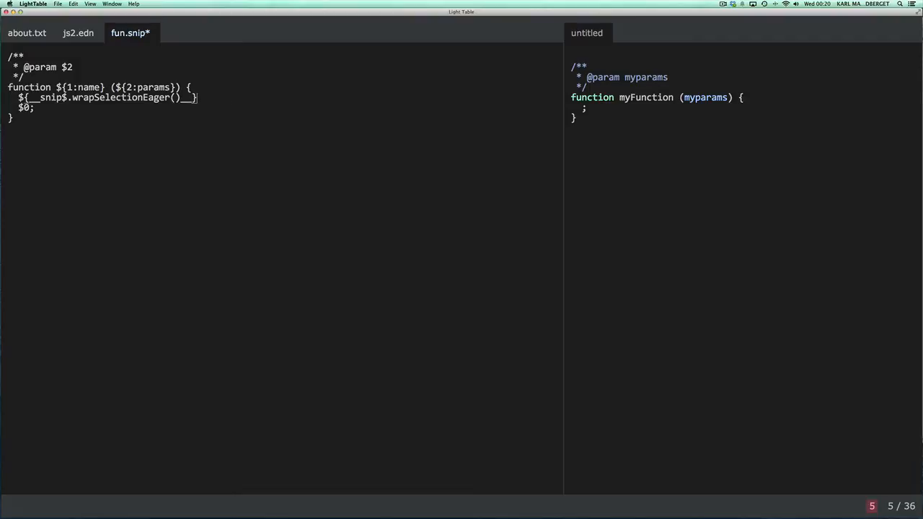
key("super+s")
Step: Clear the untitled editor and expand cl into a console.log line with the default message
key("ctrl+Tab")
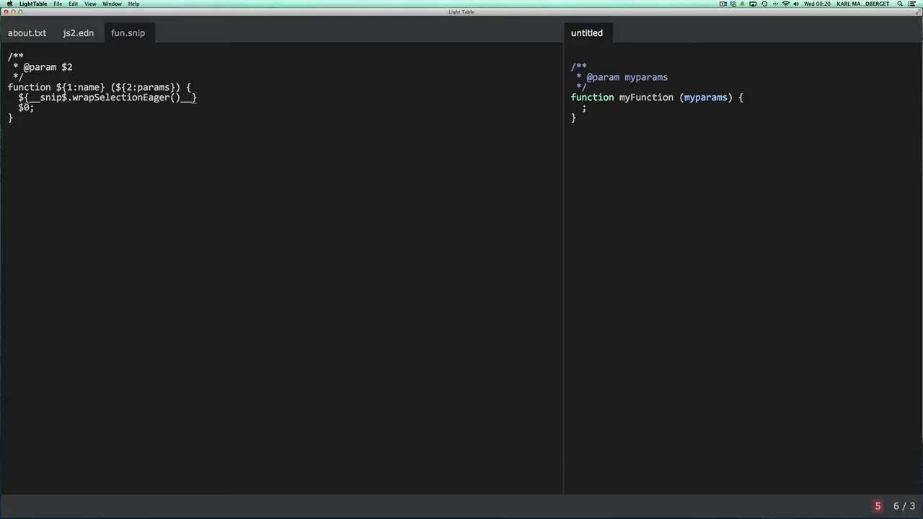
key("super+a")
key("BackSpace")
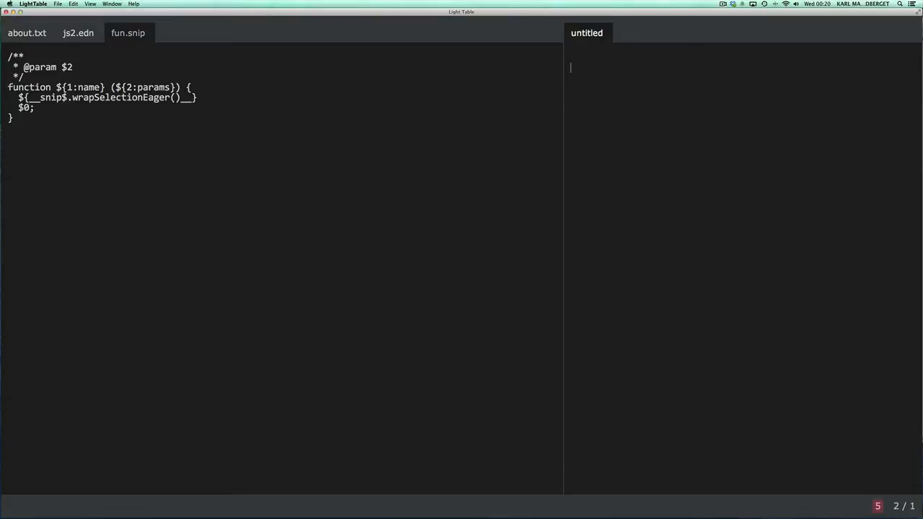
type("cl")
key("Tab")
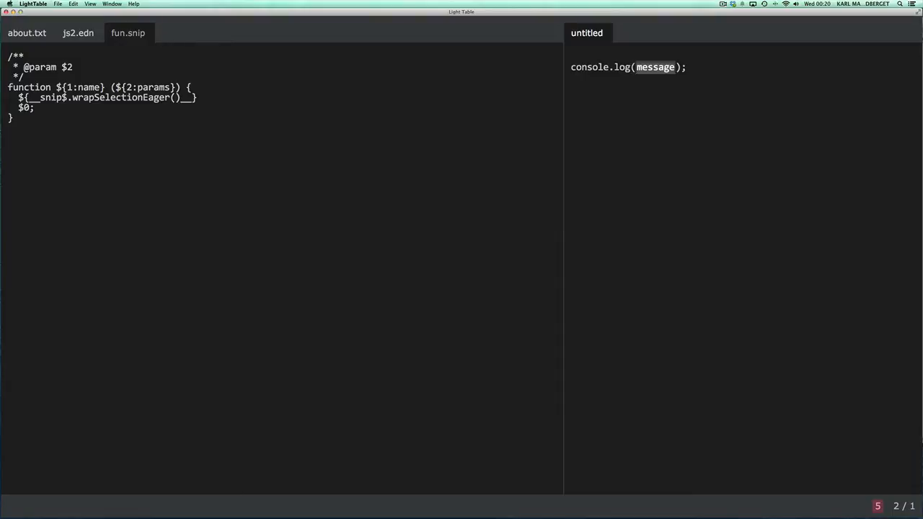
key("Tab")
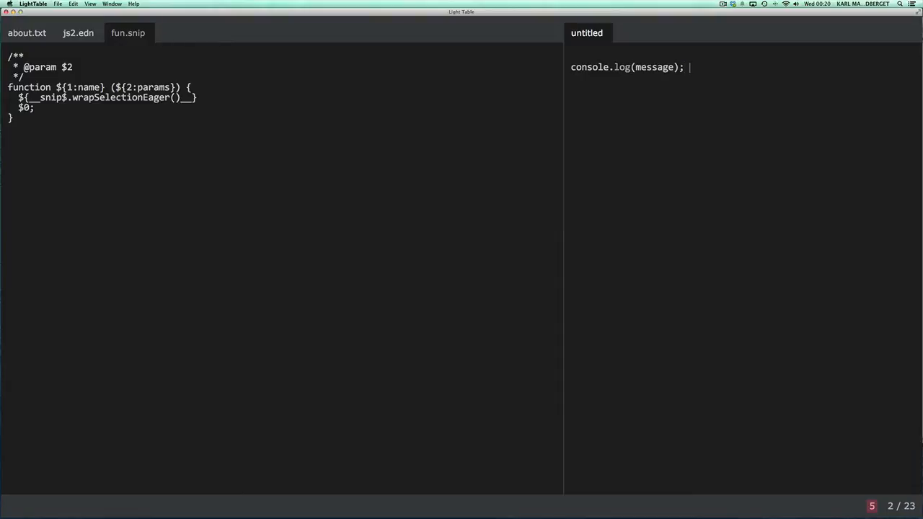
type("fun")
Step: Wrap that line with the fun function snippet, then clear the test code
key("Tab")
key("Tab")
key("Tab")
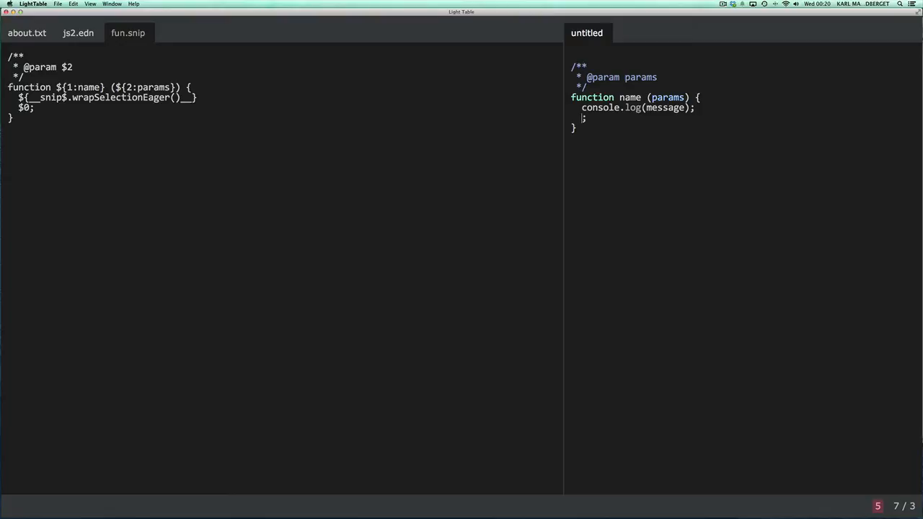
key("super+a")
key("BackSpace")
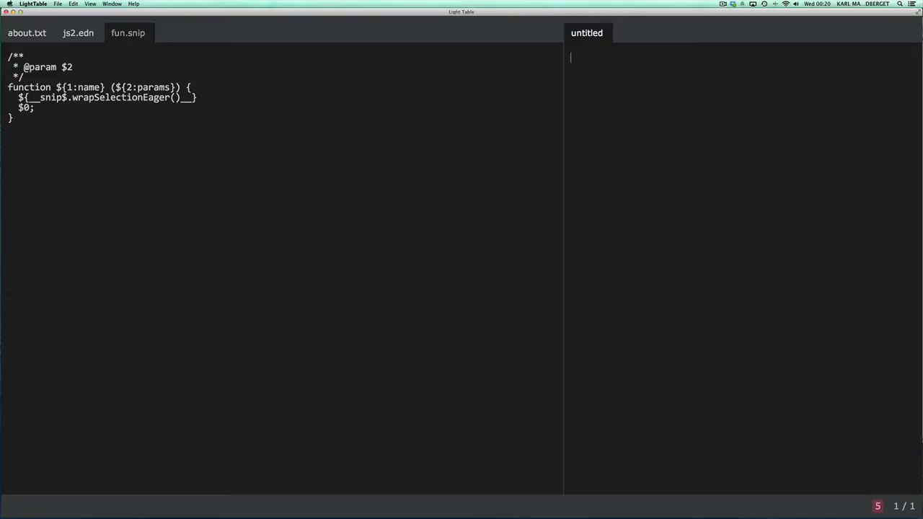
key("ctrl+space")
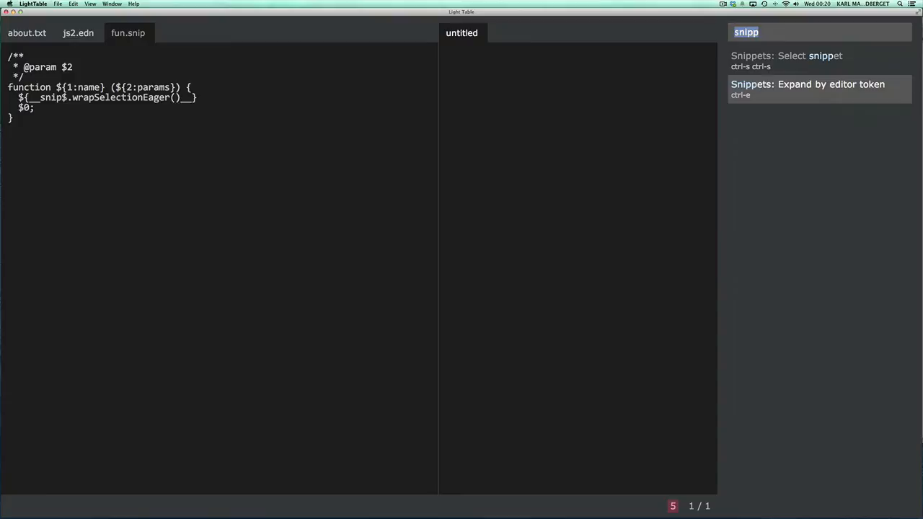
type("sel")
key("BackSpace")
type("e")
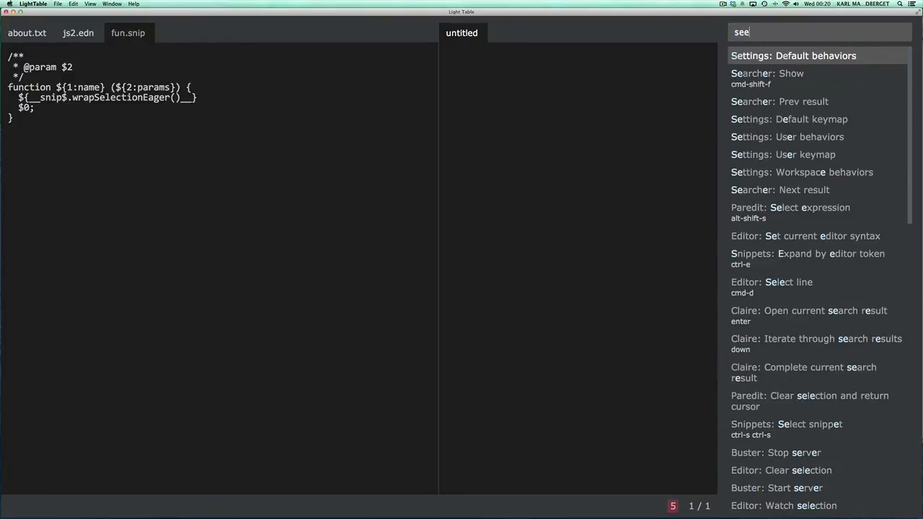
key("BackSpace")
type("lect")
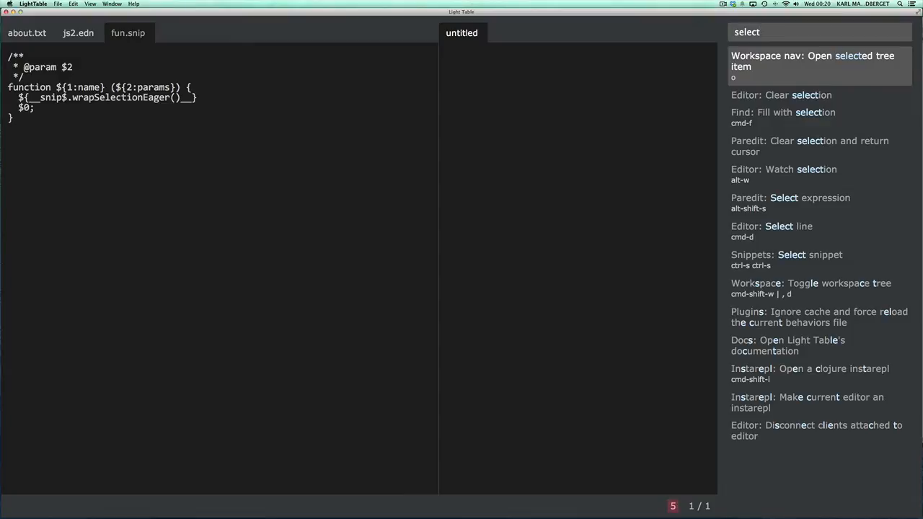
type(" sn")
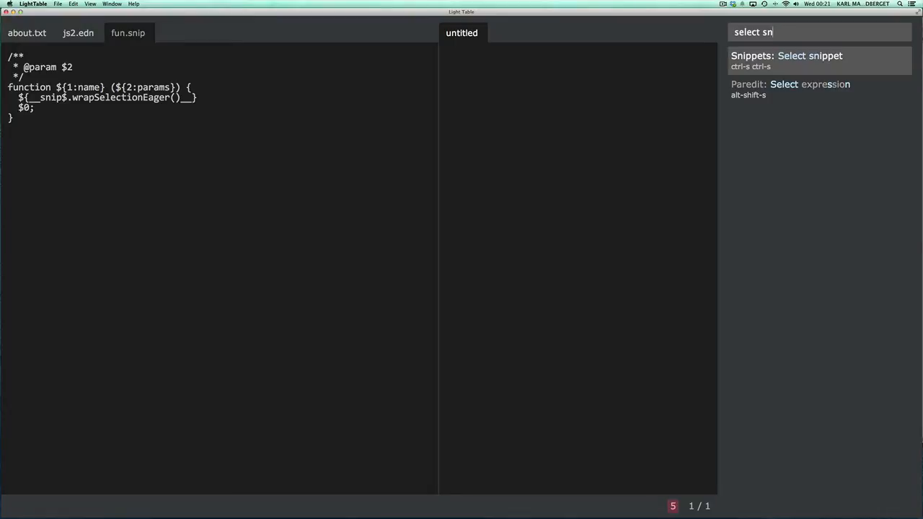
key("Return")
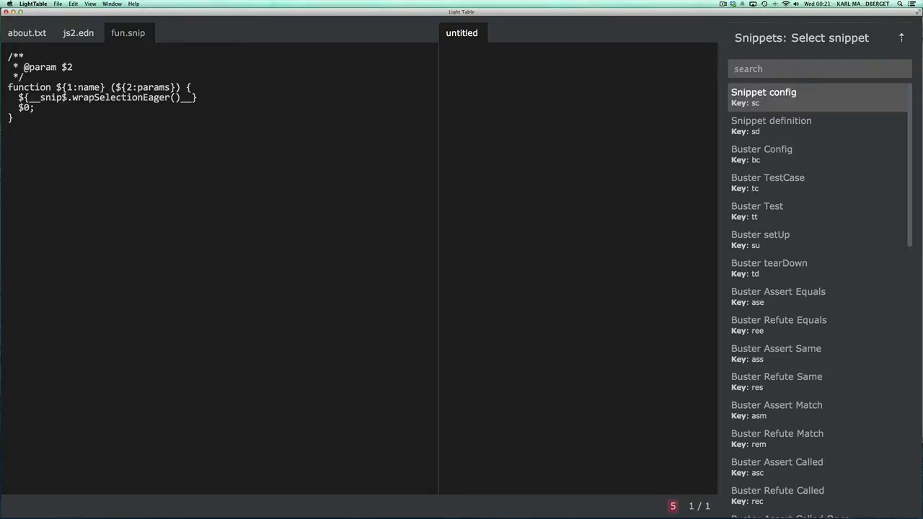
type("Demo")
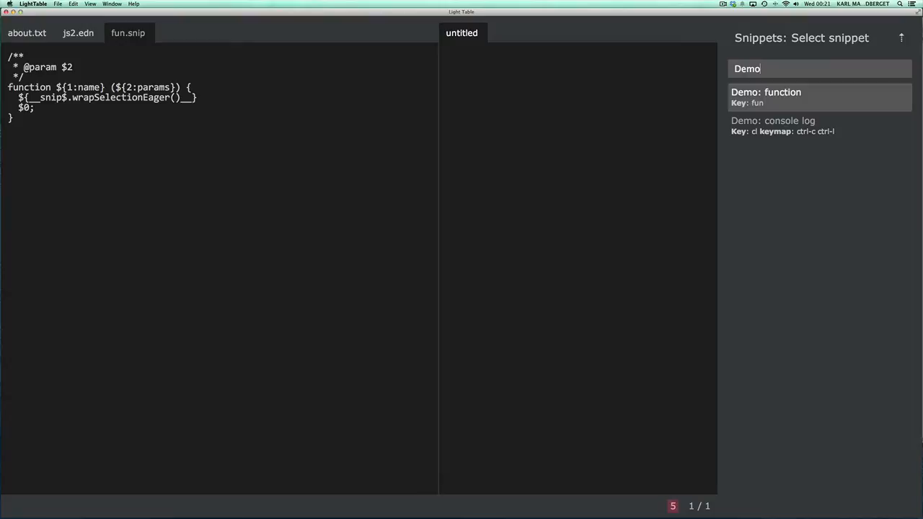
key("Return")
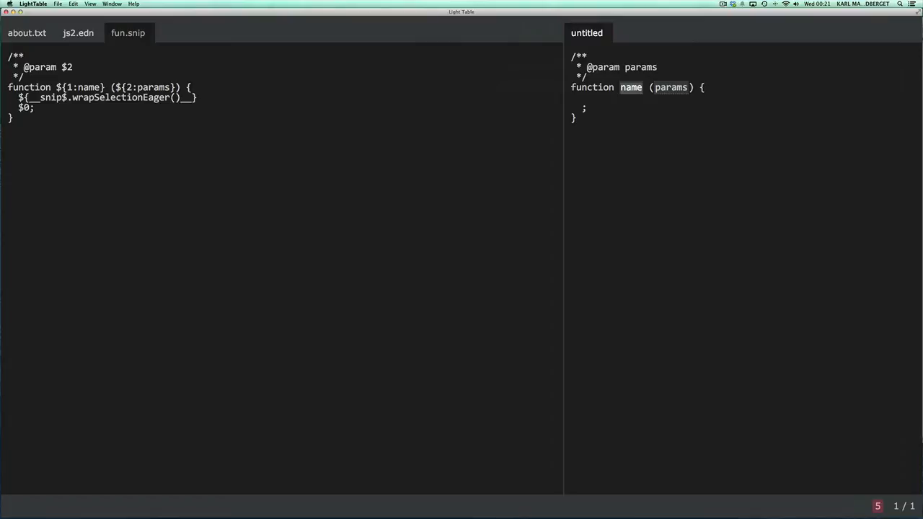
key("ctrl+z")
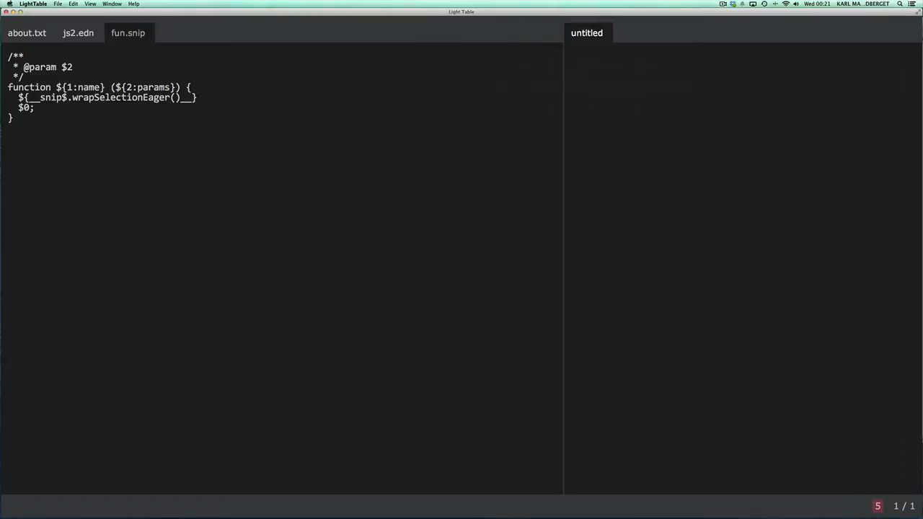
Step: Switch to js2.edn and expand a third snippet entry template after the existing ones
key("ctrl+Tab")
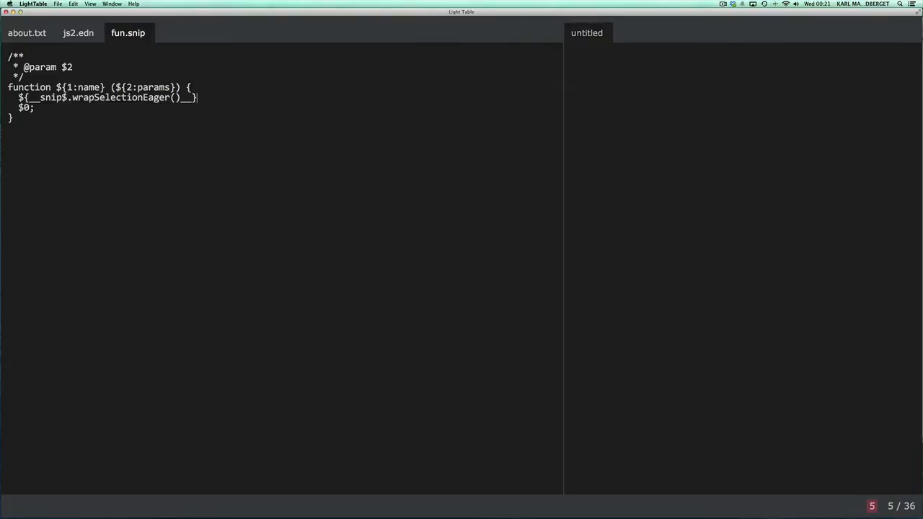
key("ctrl+shift+Tab")
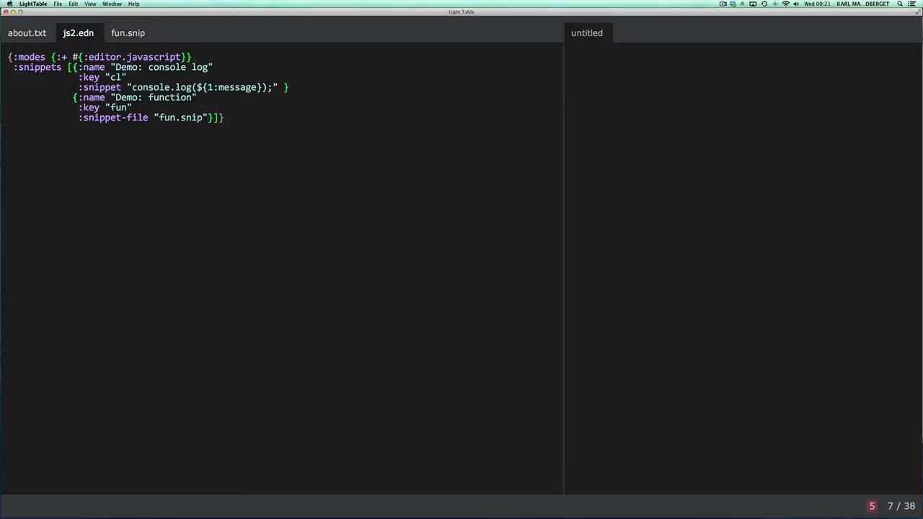
key("Return")
key("BackSpace")
key("Left")
key("Return")
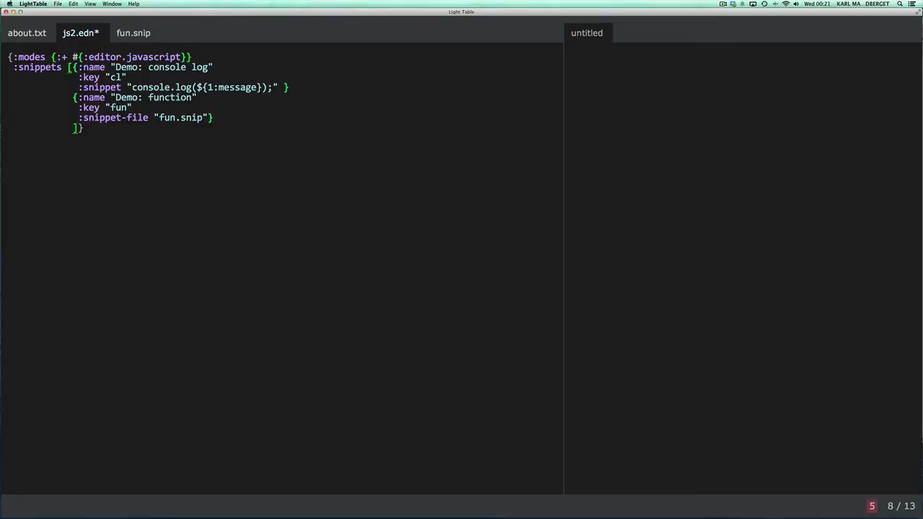
type("{")
type(":")
type("bna")
key("BackSpace")
key("BackSpace")
key("BackSpace")
key("BackSpace")
key("BackSpace")
type("sd")
key("Tab")
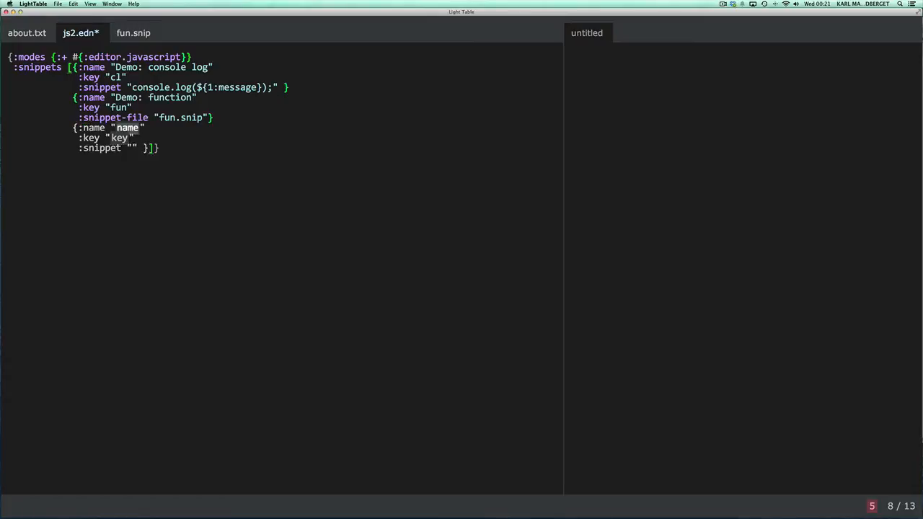
type("De")
type("mo: ")
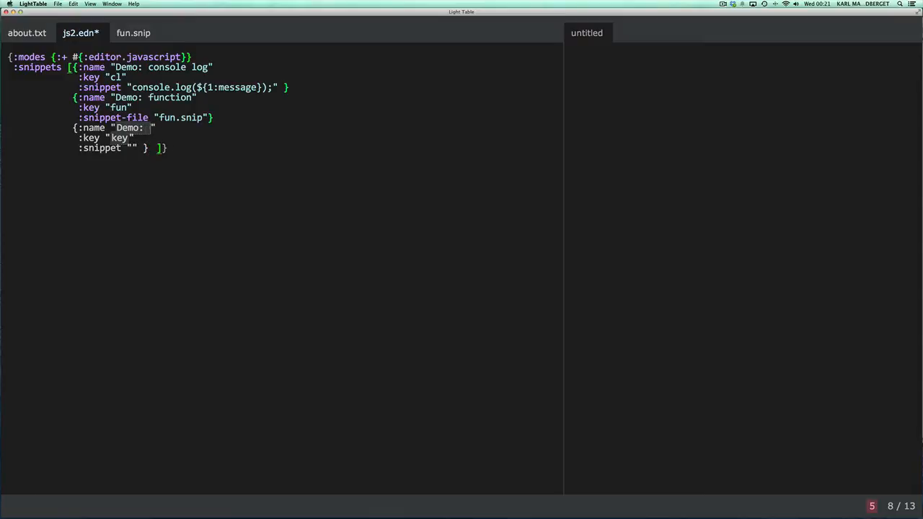
type("Get Set")
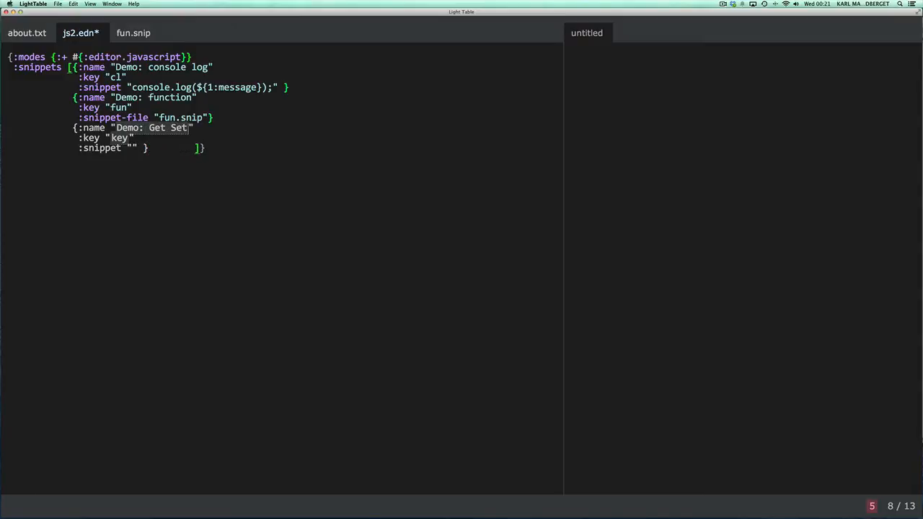
Step: Fill it as "Demo: Get Set", key gs, :snippet-file "getSet.snip" and save js2.edn
key("Tab")
type("gs")
key("Tab")
type("-")
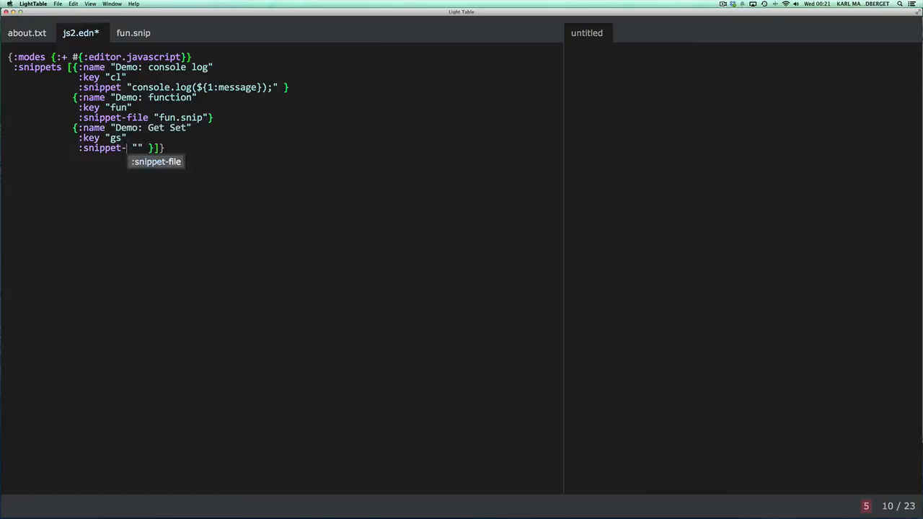
type("file")
key("Tab")
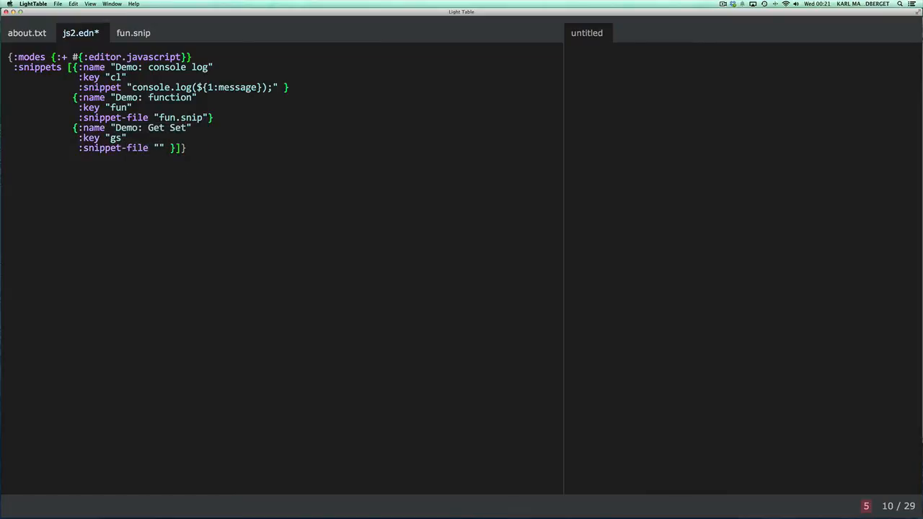
type("ge")
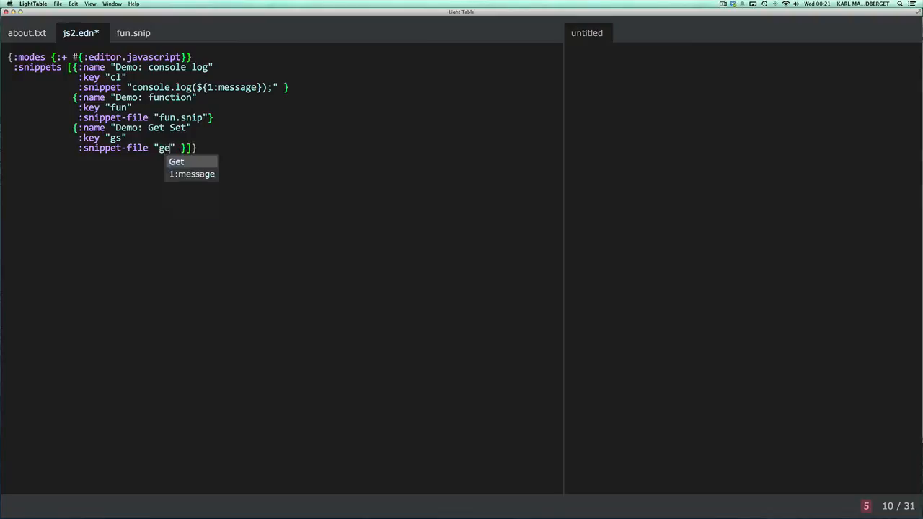
type("tSet.")
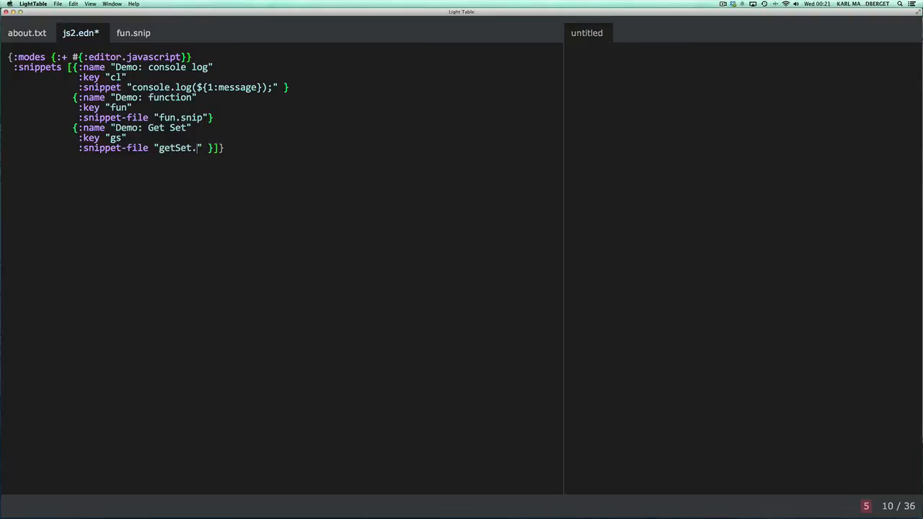
type("snip\"")
key("Delete")
key("super+s")
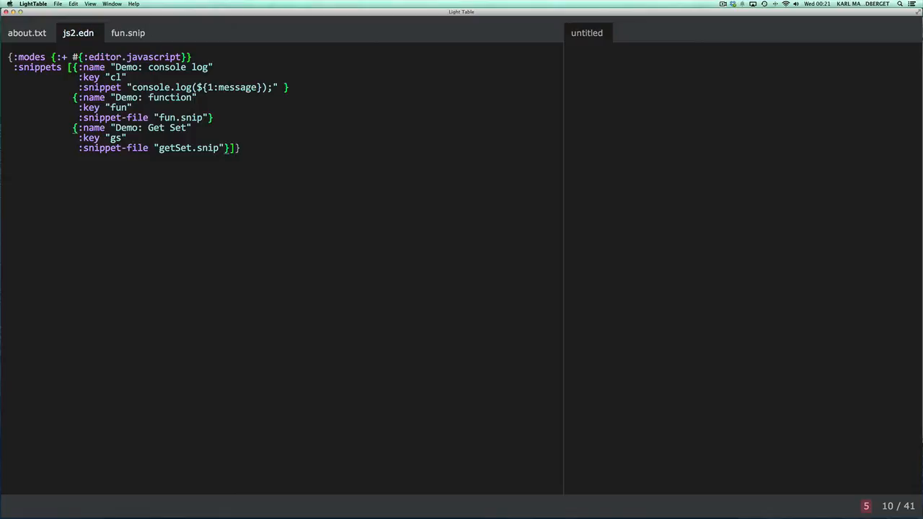
key("super+o")
type("getS")
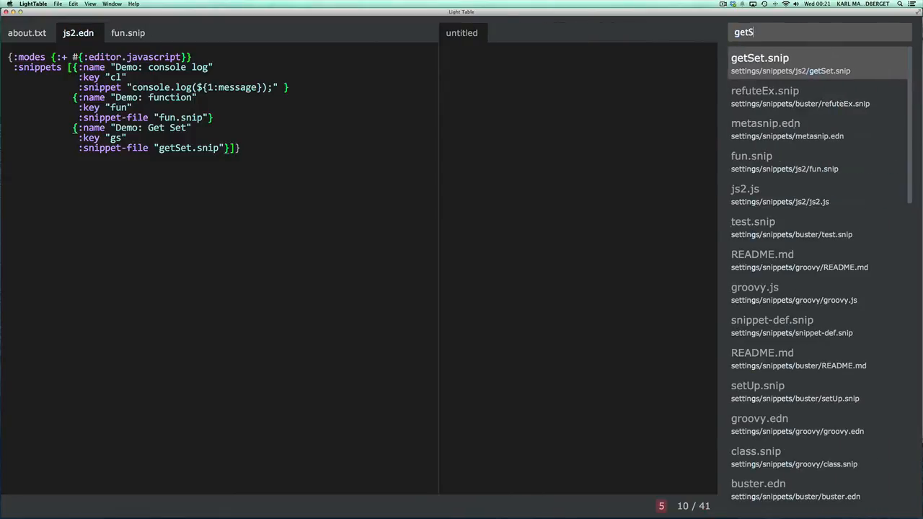
Step: Add the getter line 'this.get${1:__...__} = function() {' with the capitalising placeholder in getSet.snip
key("Return")
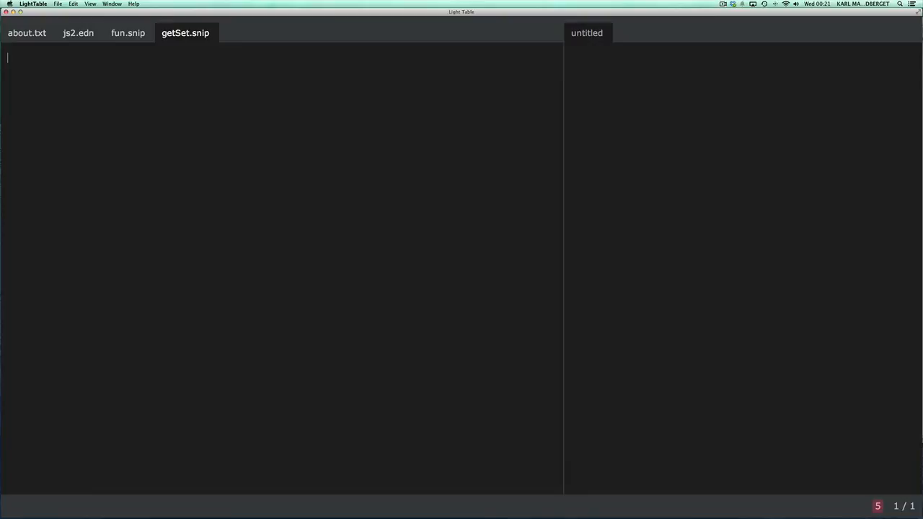
type("var ")
type("${1}")
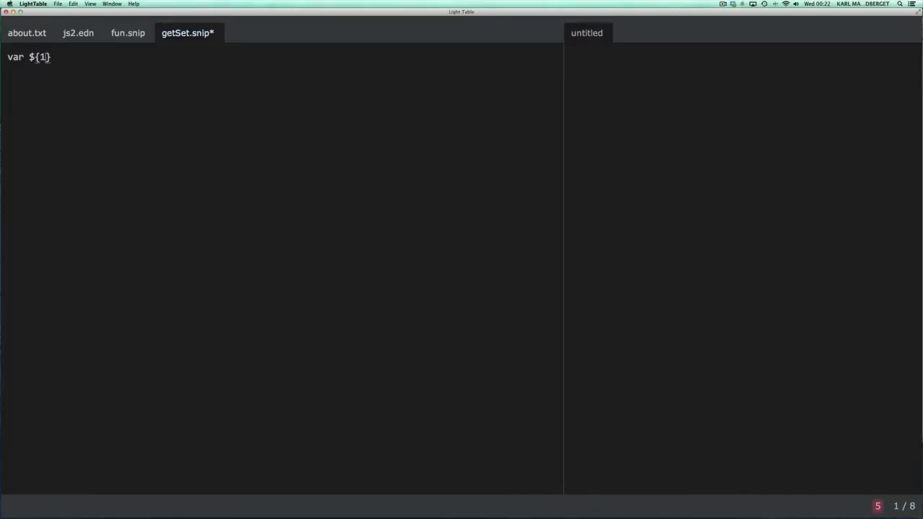
type(":pro")
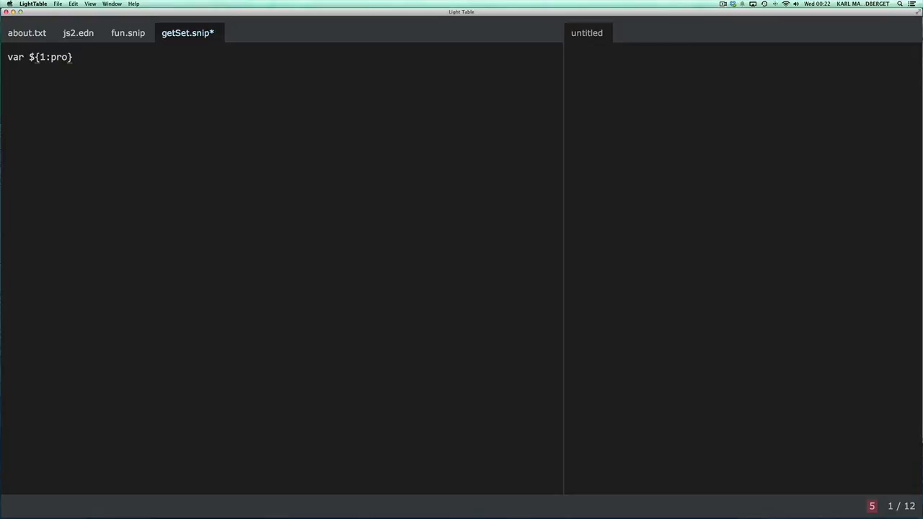
type("p")
key("Right")
type(";")
key("Return")
type("this.get")
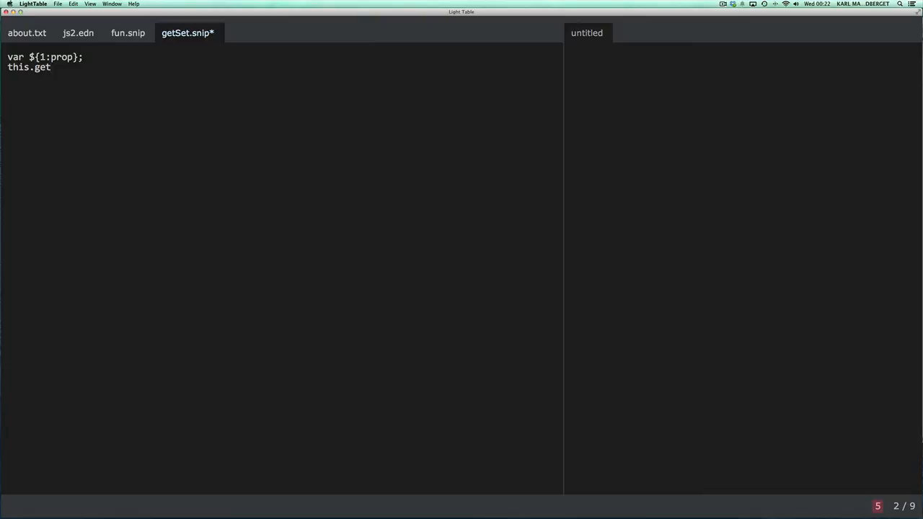
type("$")
type("{1__")
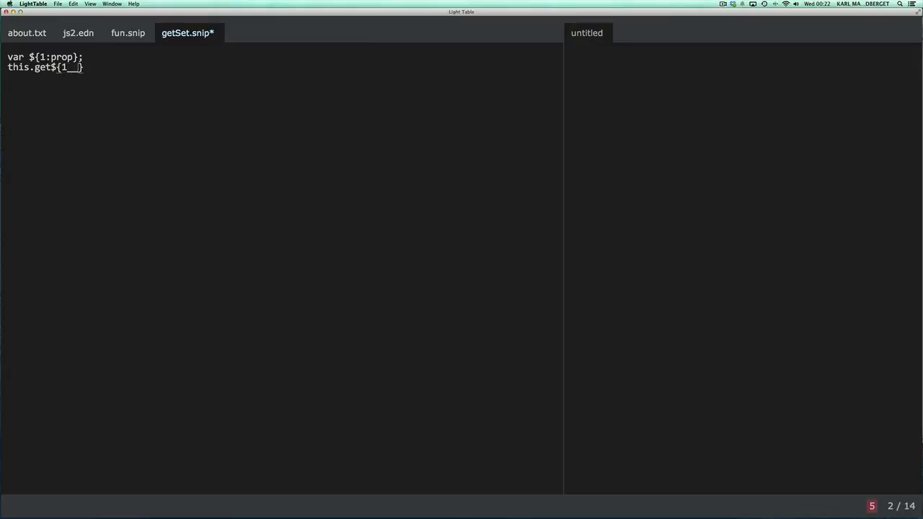
key("BackSpace")
type(":__")
type("(functio")
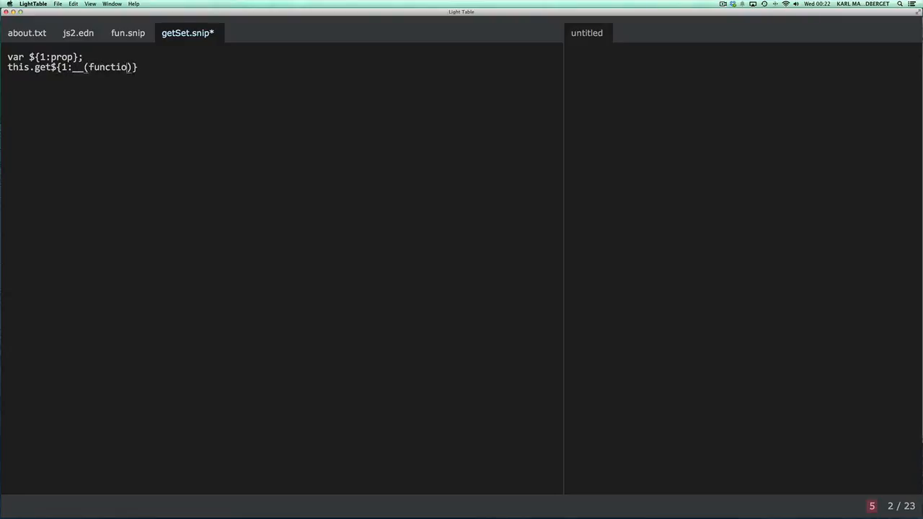
type("n(")
type("v")
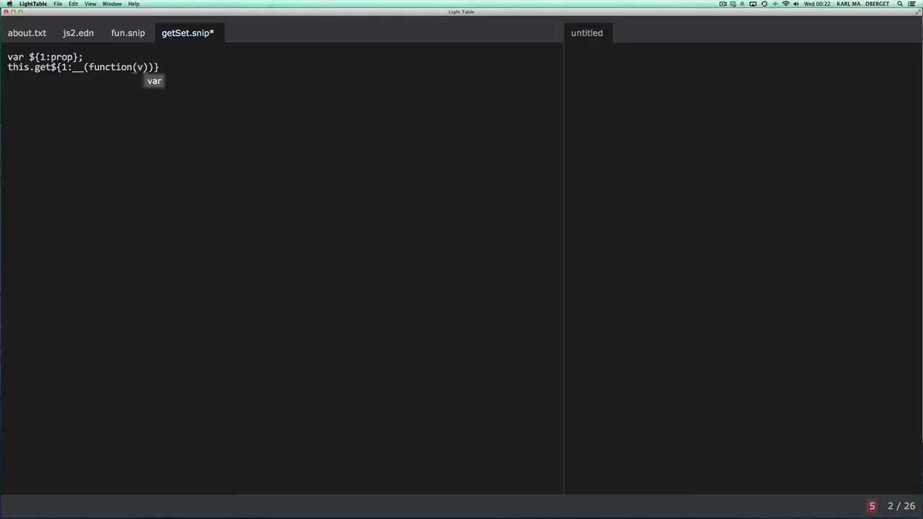
key("Escape")
type(")")
type(" {")
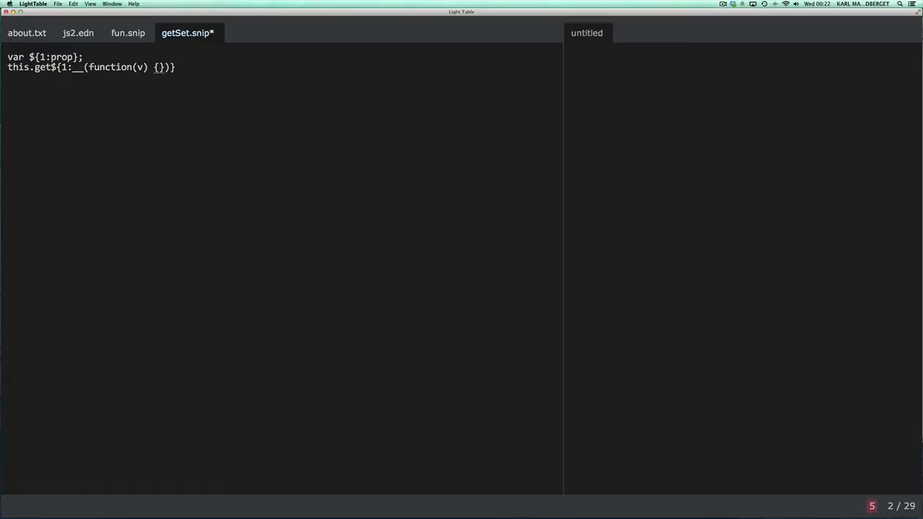
type("return ")
type("v[0]")
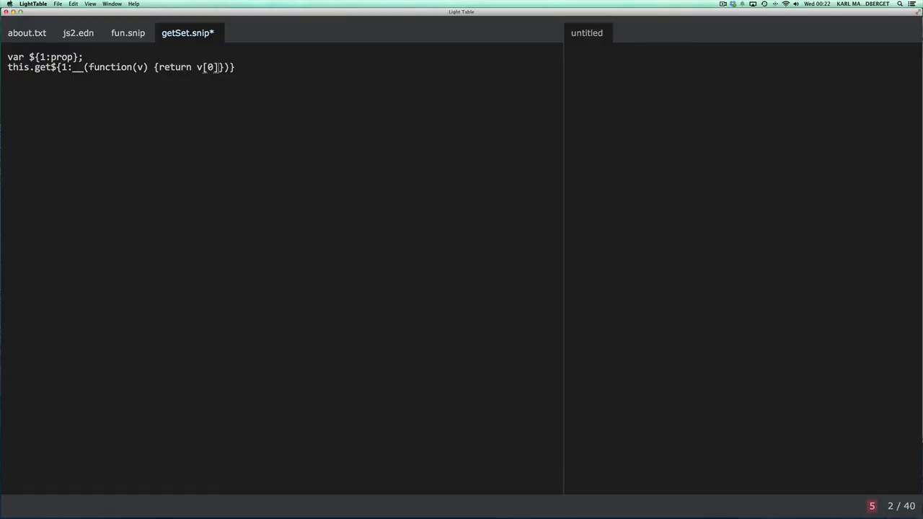
type(".toUpper")
type("Case() ")
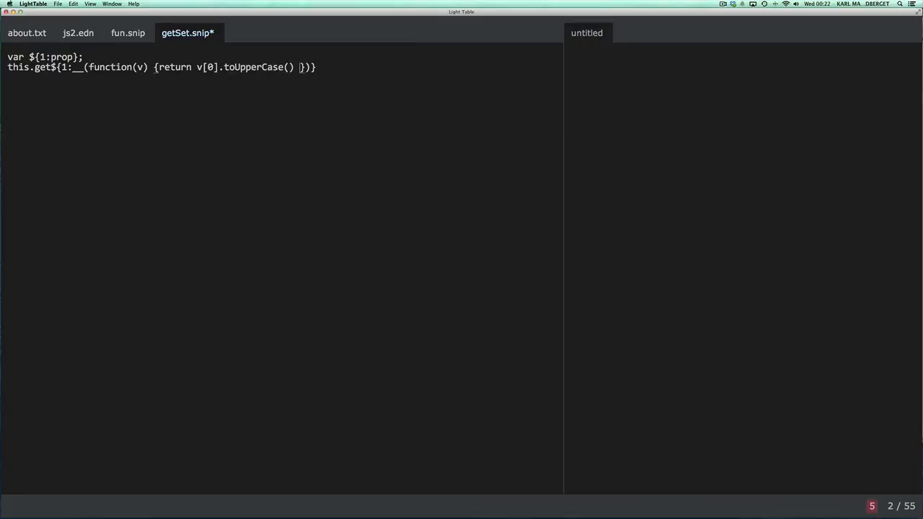
type("+ v.sl")
type("ice(1")
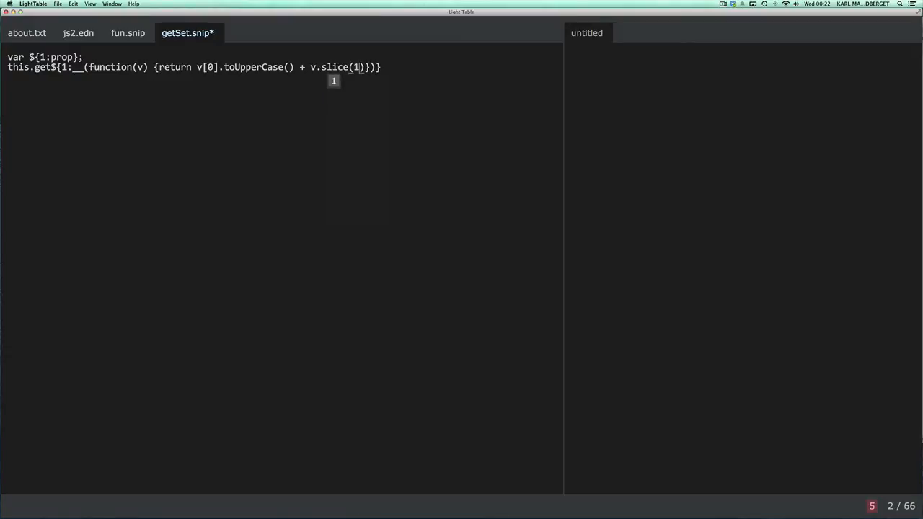
type(");})")
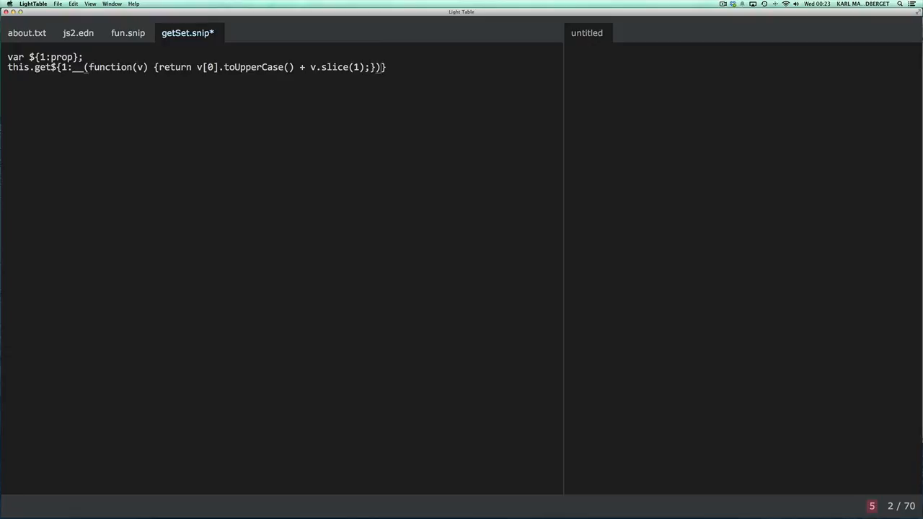
type(");")
key("BackSpace")
key("BackSpace")
type("__}")
type(" = function")
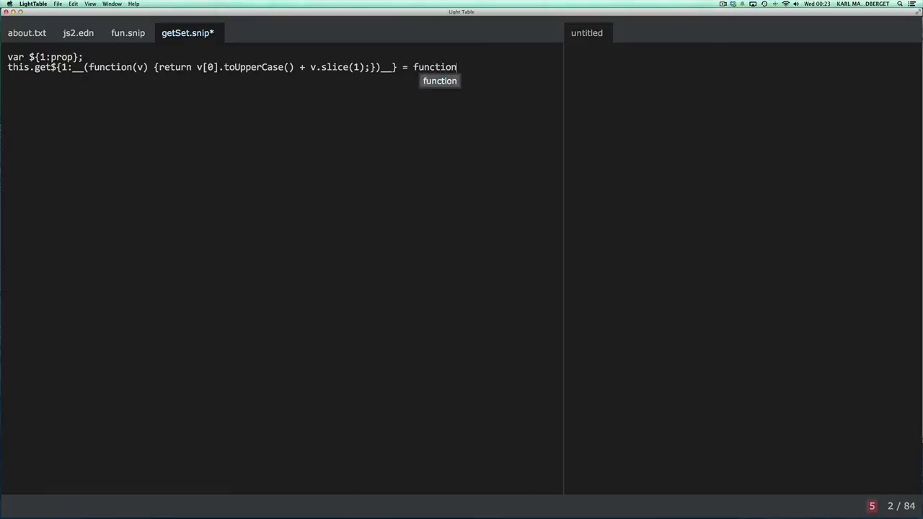
type("() {}")
Step: Fill the getter body with 'return $1;' and closing '};', then save getSet.snip
key("Left")
key("Return")
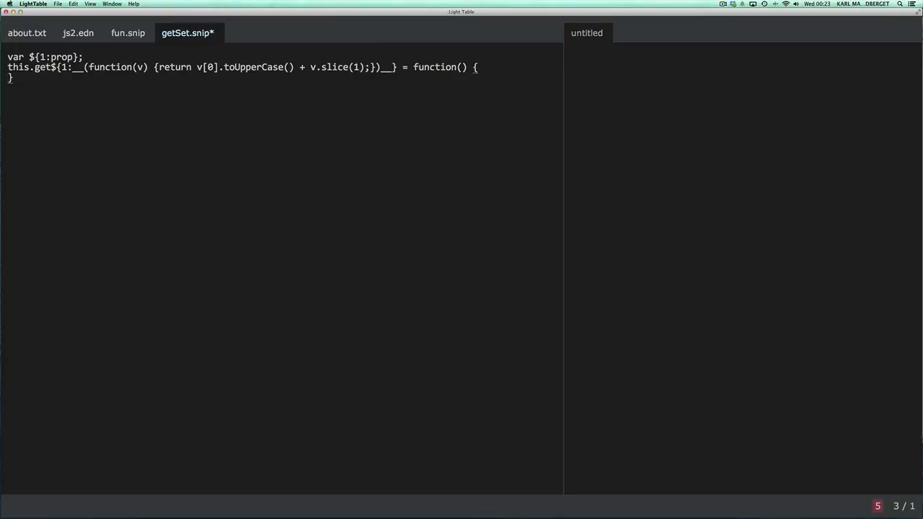
type(";")
key("Up")
key("End")
key("Return")
type("ret")
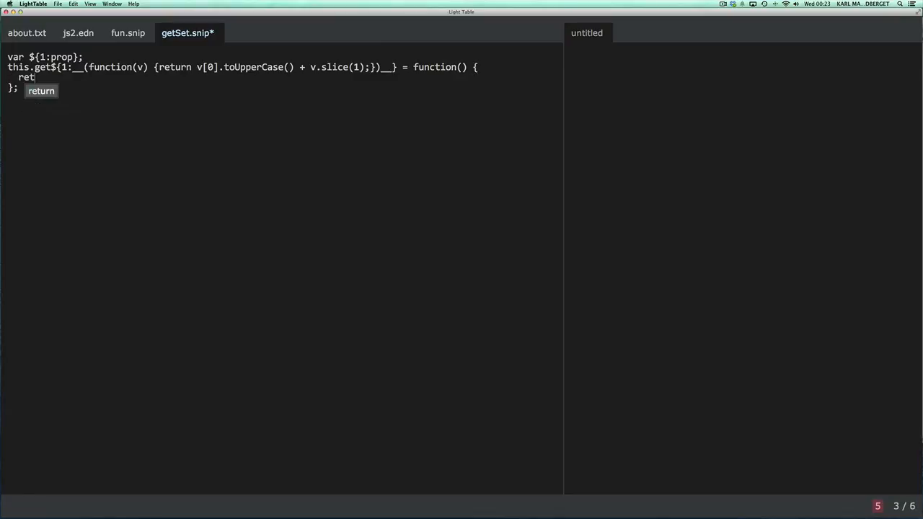
type("urn ")
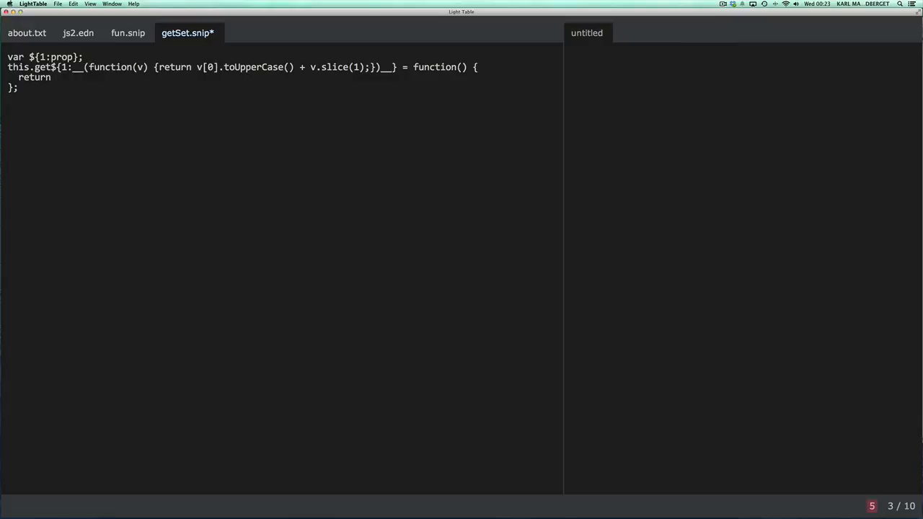
type("#")
key("BackSpace")
type("$")
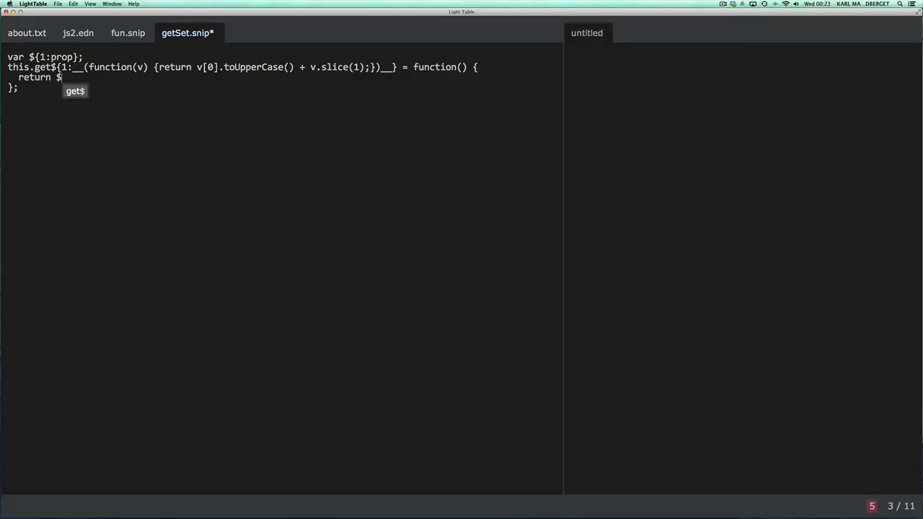
type("1")
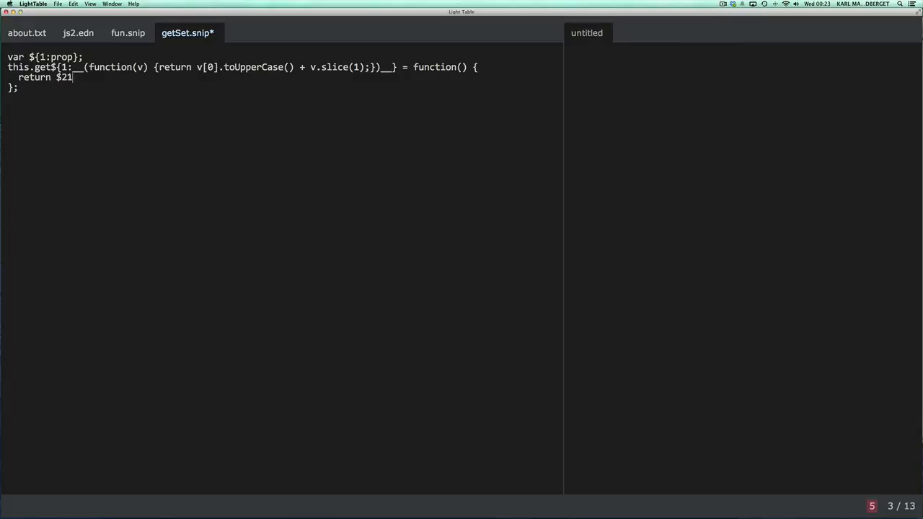
type(";")
key("super+s")
Step: Expand getSet in the untitled file with property 'hello', yielding var hello and a getHello getter
key("ctrl+Tab")
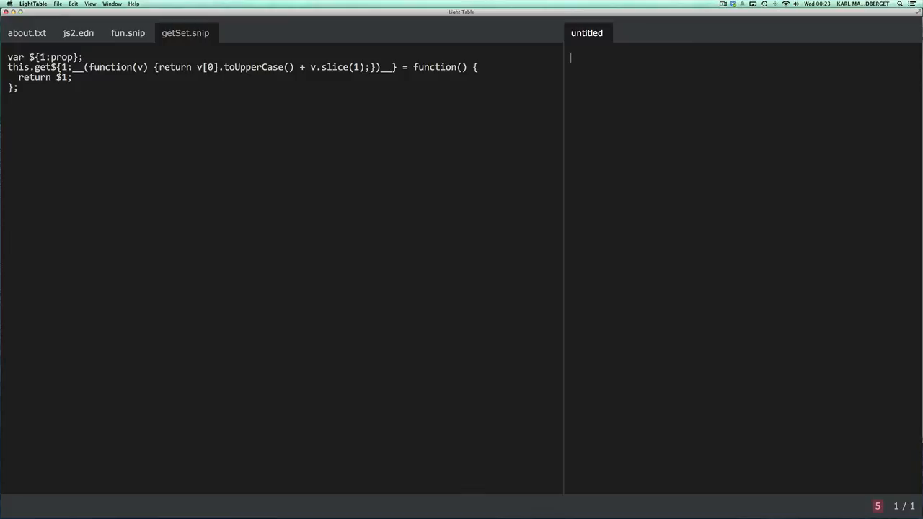
type("ge")
key("Tab")
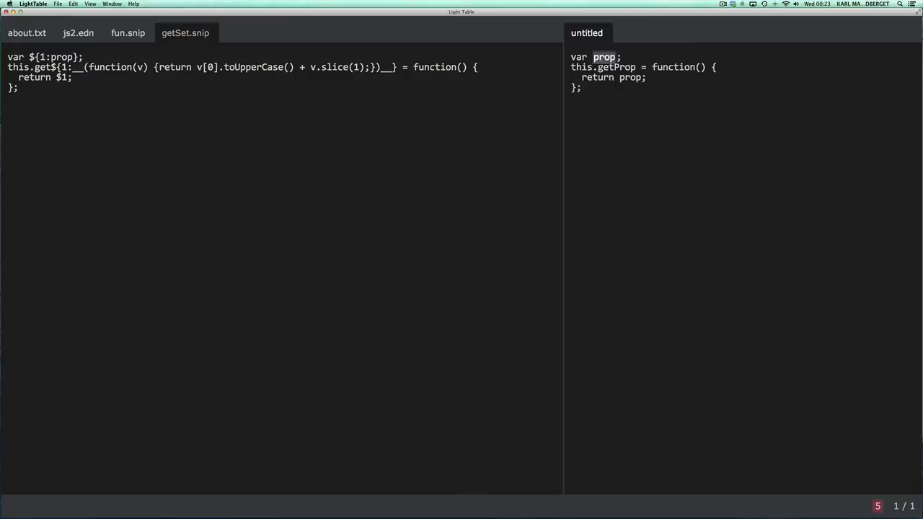
type("myprop")
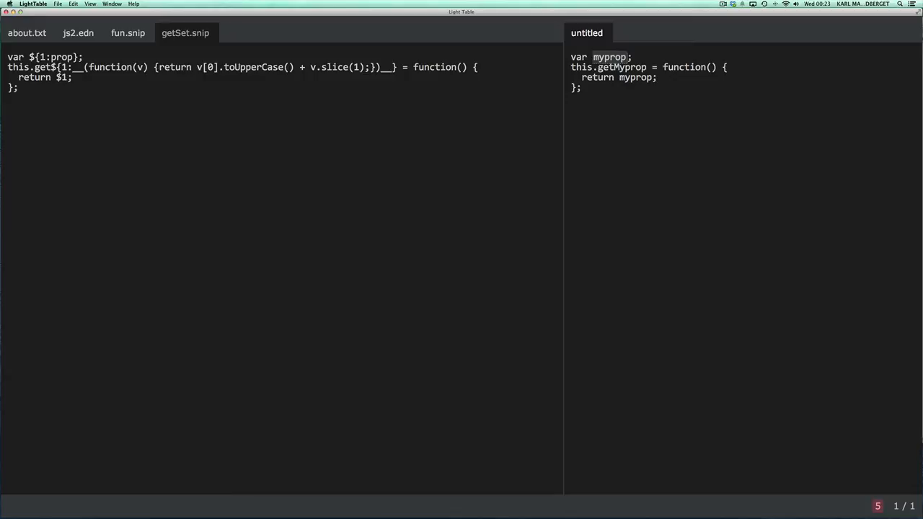
key("BackSpace")
key("BackSpace")
key("BackSpace")
key("BackSpace")
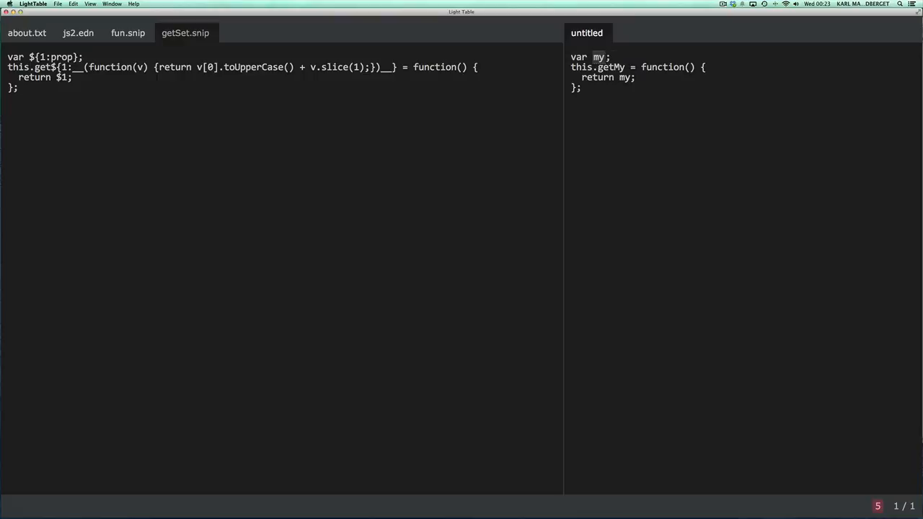
key("BackSpace")
type("he")
type("llo")
key("Tab")
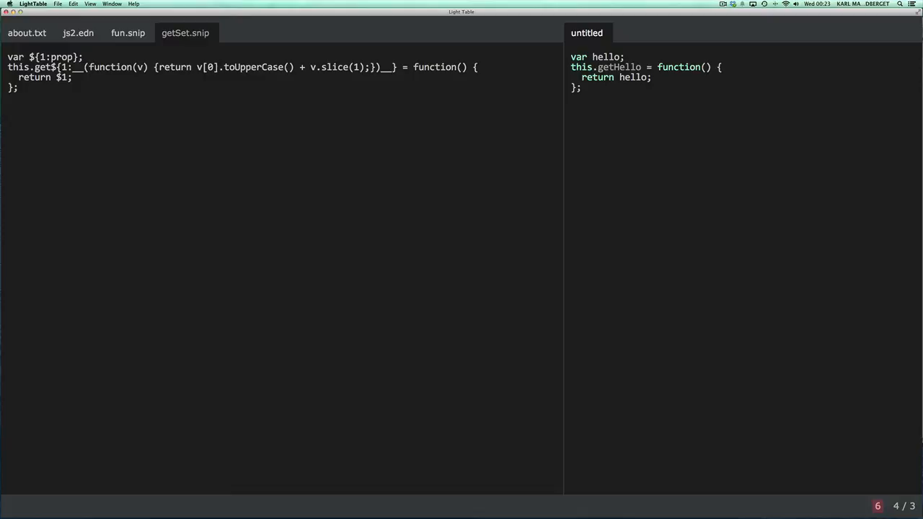
Step: Select the inline capitalising function expression on the getter line of getSet.snip
left_click(75, 78)
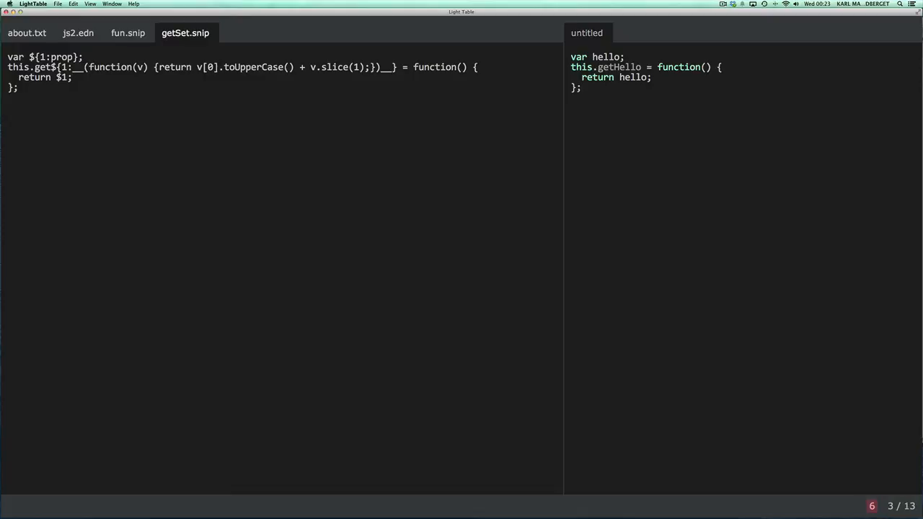
key("Up")
key("Right")
key("Right")
key("shift+End")
key("shift+Left")
key("shift+Left")
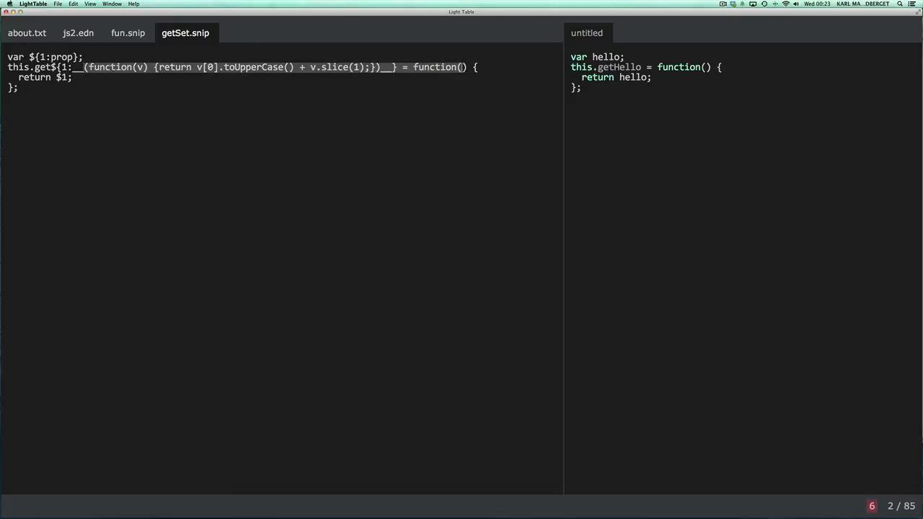
key("shift+Left")
key("shift+Left")
key("shift+Left")
key("shift+Left")
key("shift+Left")
key("shift+Left")
key("shift+Left")
key("shift+Left")
key("shift+Left")
key("shift+Right")
key("super+c")
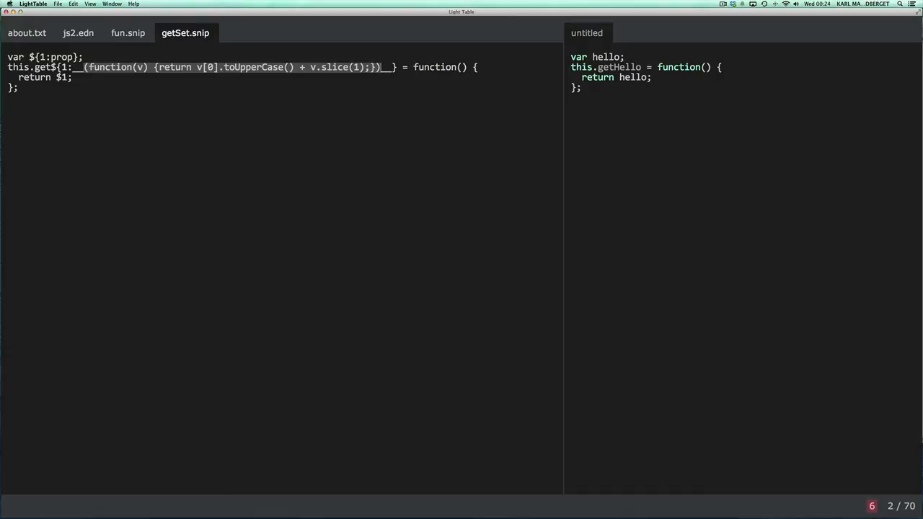
Step: Open js2.js from the file finder and expand the IIFE wrapper snippet in it
key("super+o")
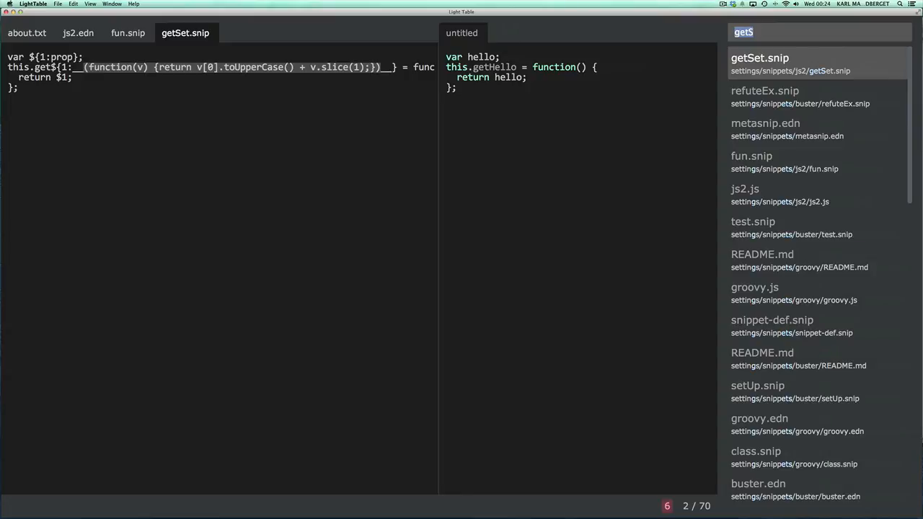
key("Down")
key("Down")
key("Down")
key("Down")
key("Return")
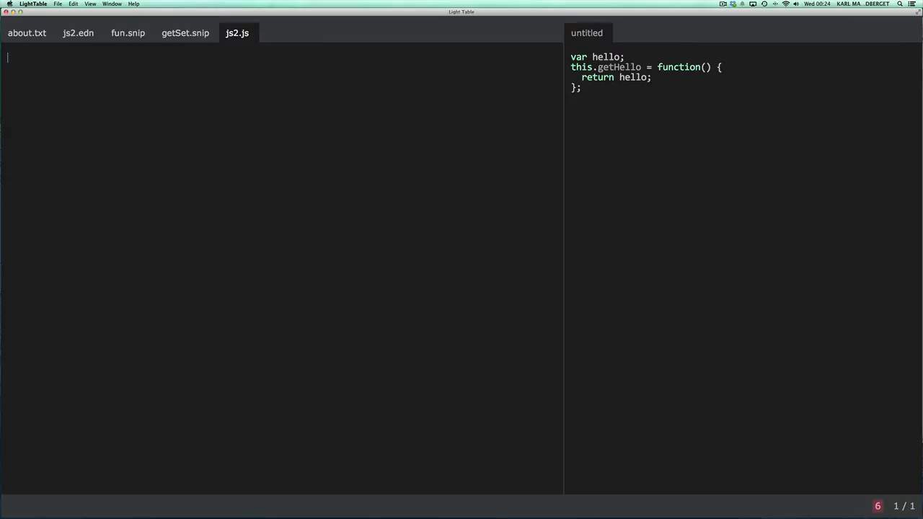
type("fna")
key("Tab")
key("Tab")
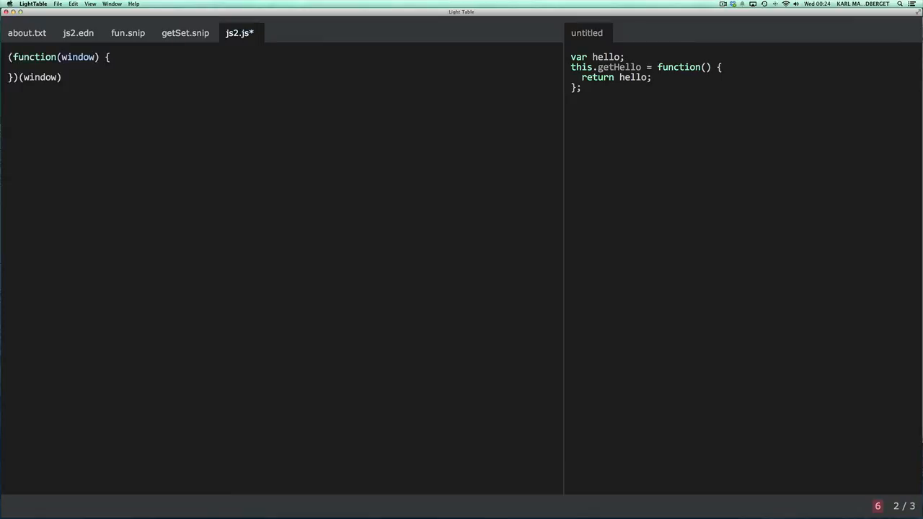
type("var ")
type("cap")
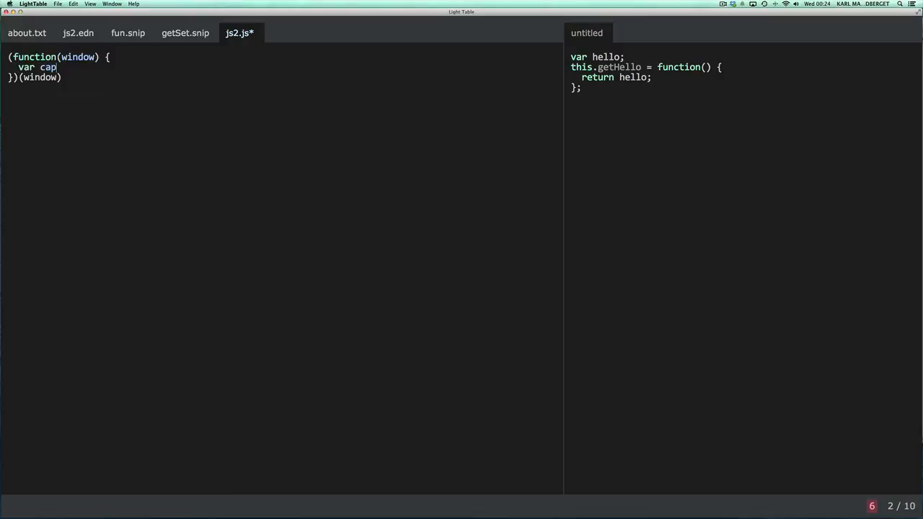
type("Fir")
type("st =")
Step: Paste the capFirst function inside the IIFE and remove its stray wrapping parentheses
key("super+v")
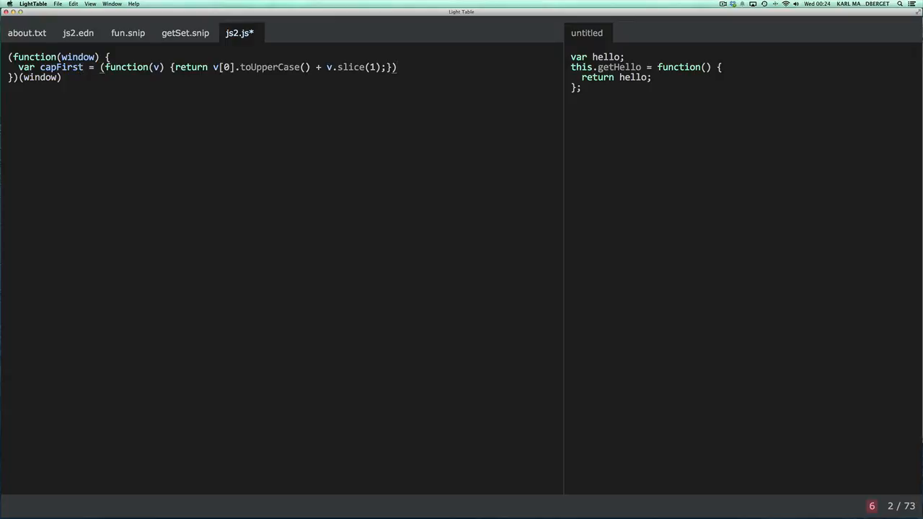
key("BackSpace")
key("super+Left")
key("alt+Right")
key("alt+Right")
key("alt+Right")
key("alt+Right")
key("Right")
key("BackSpace")
key("super+Right")
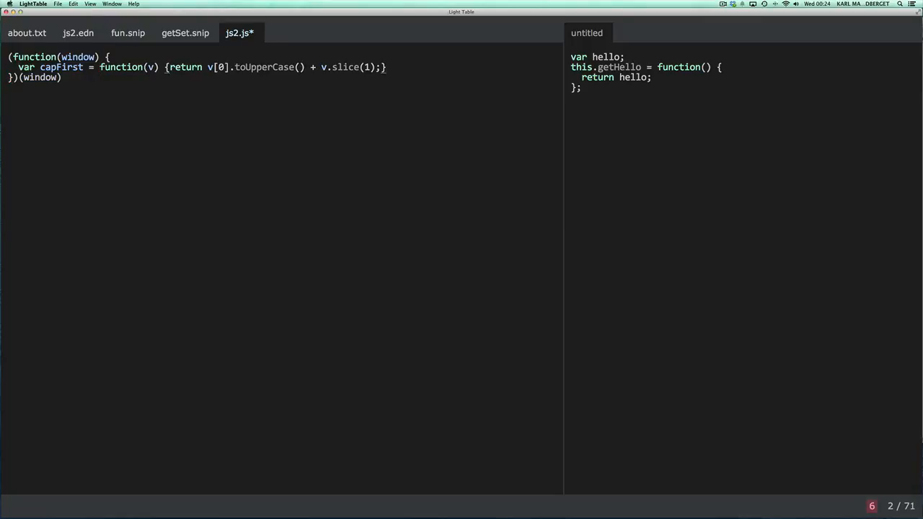
type(";")
key("Return")
key("Return")
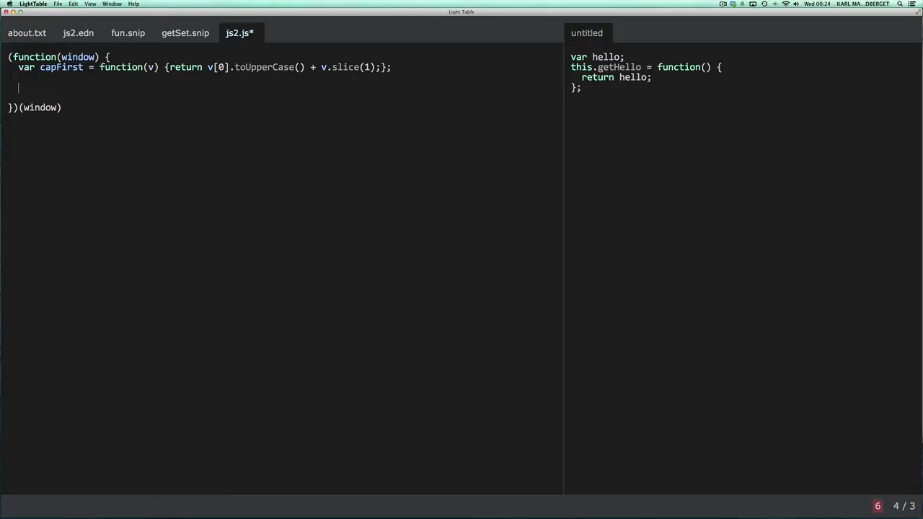
type("sn")
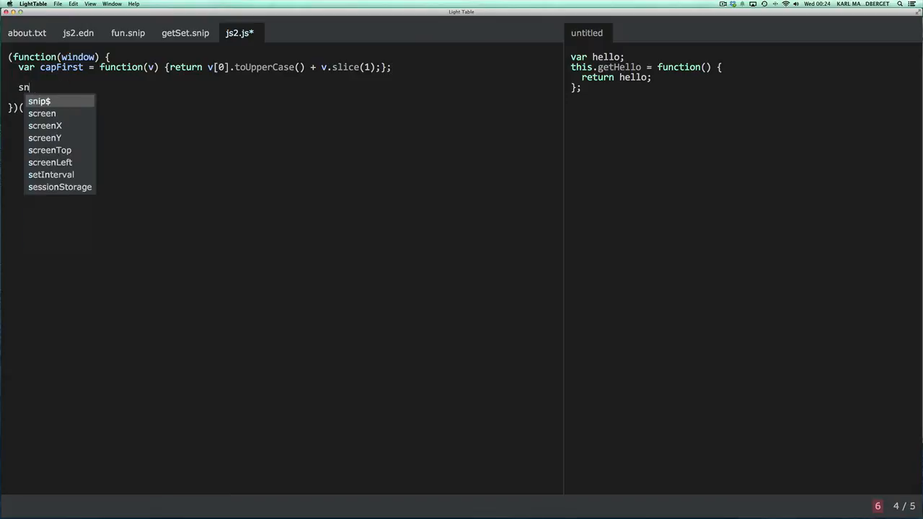
type("ip$")
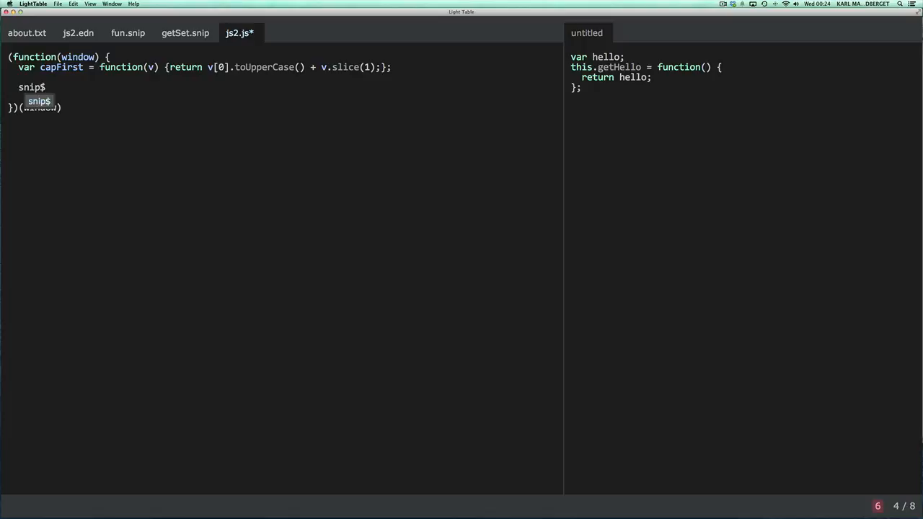
Step: Add 'snip$.js2 = { capFirst: capFirst };' and save js2.js
key("Escape")
type(".")
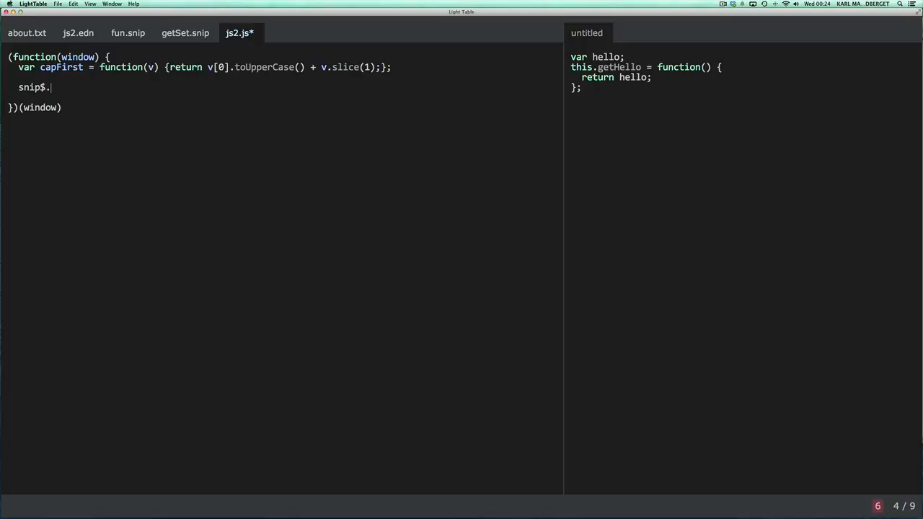
type("js2 = ")
type("{")
key("Return")
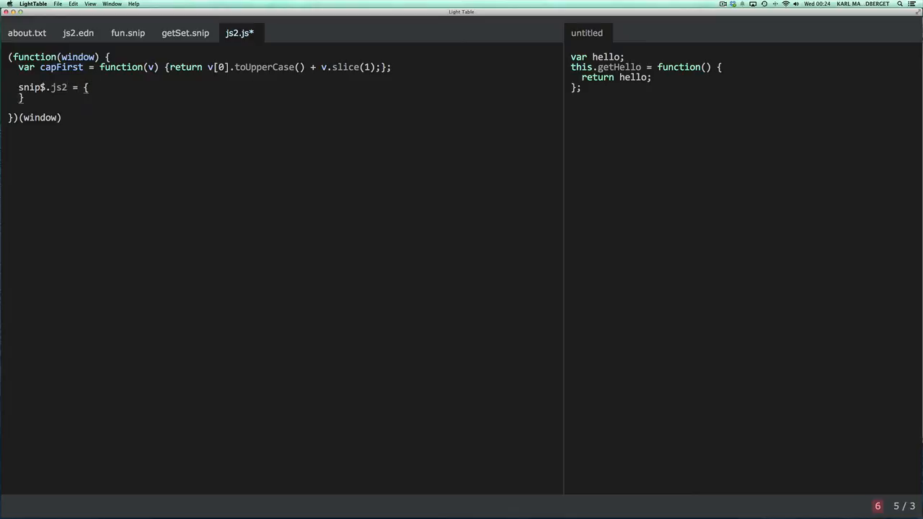
key("Right")
type(";")
key("Up")
key("End")
key("Return")
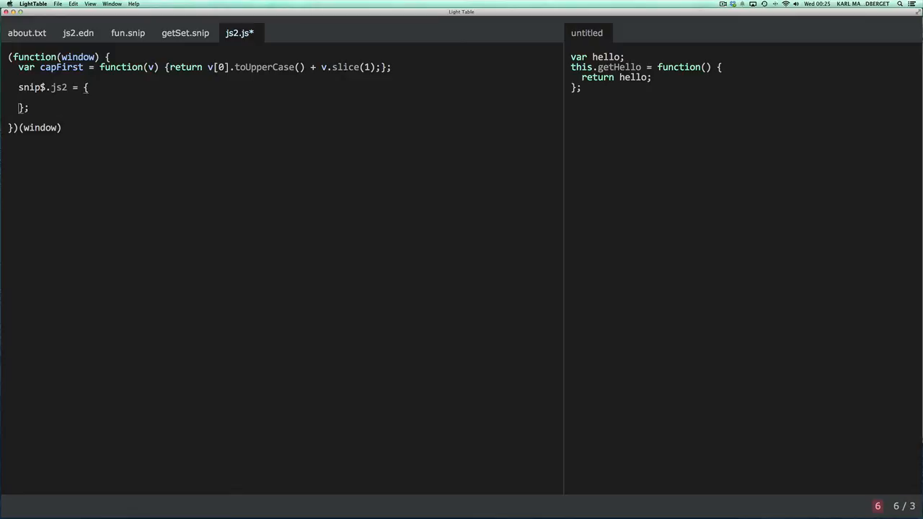
type("capFirs")
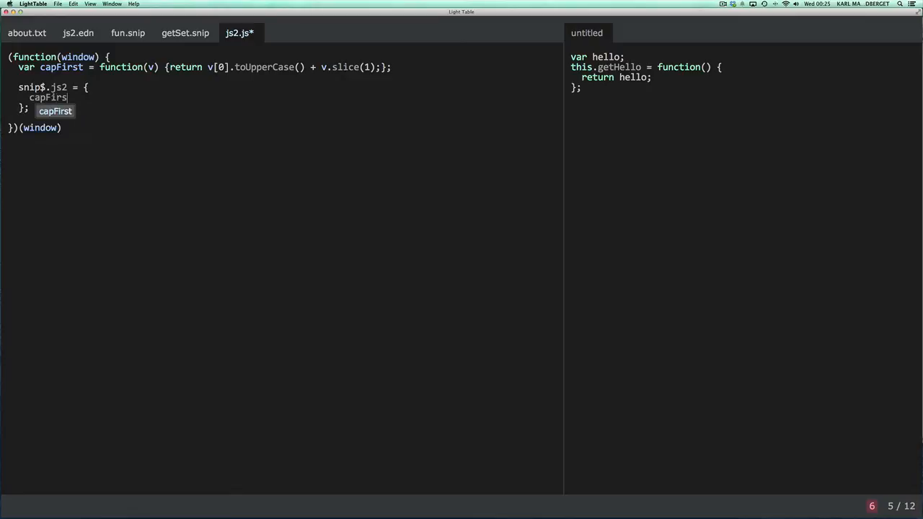
type("t: c")
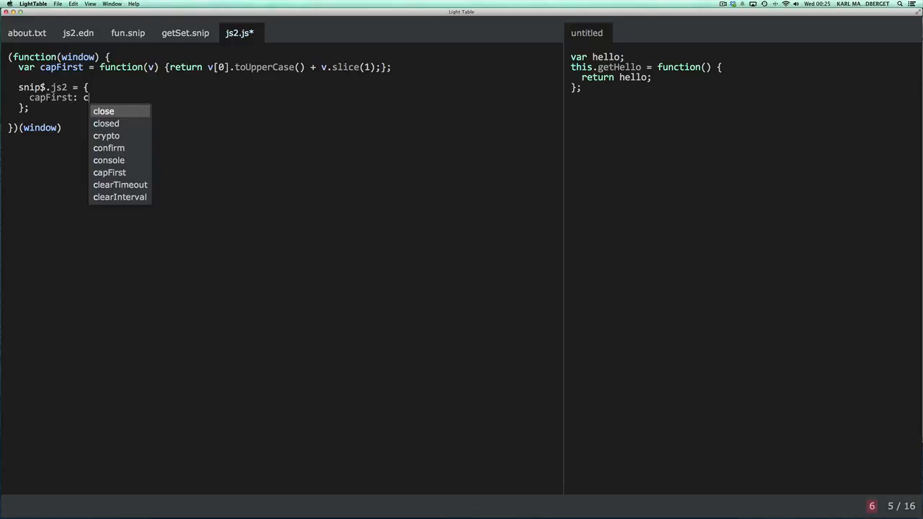
type("apFirst")
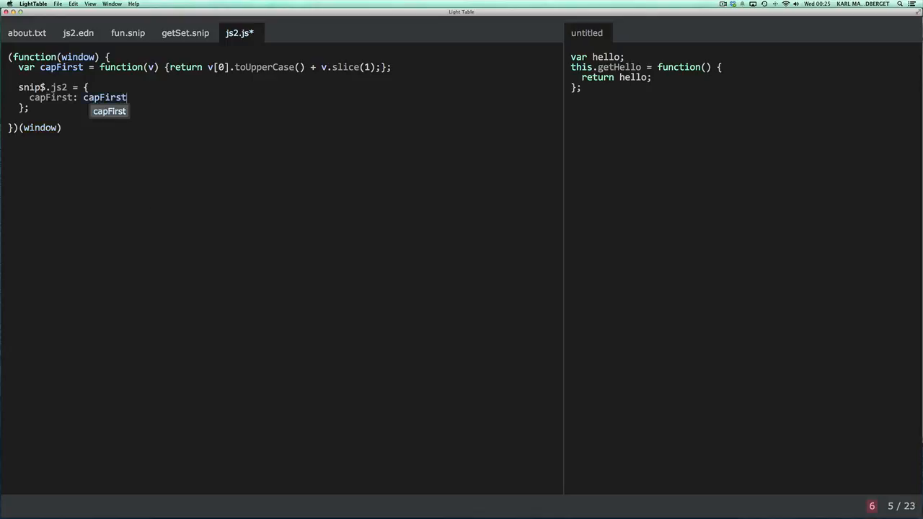
key("Escape")
key("Up")
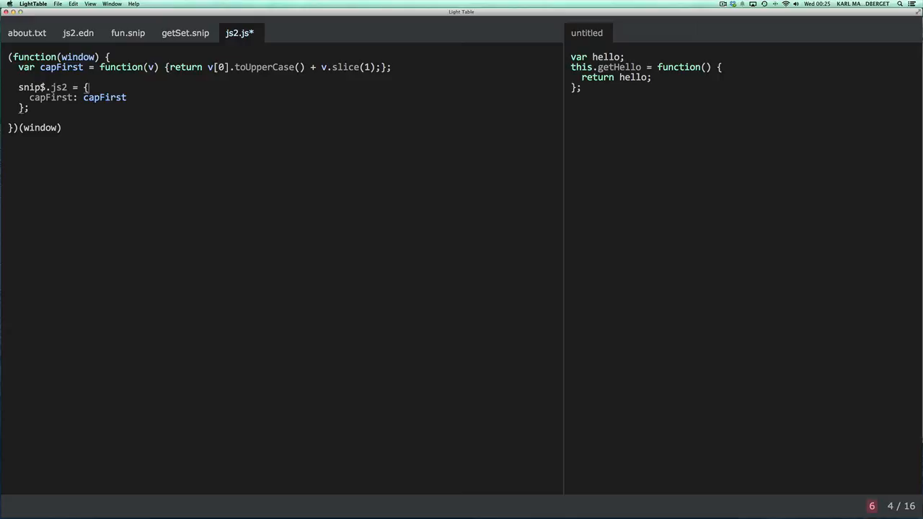
key("ctrl+s")
Step: Cycle through the open tabs to bring js2.edn into view
key("ctrl+Tab")
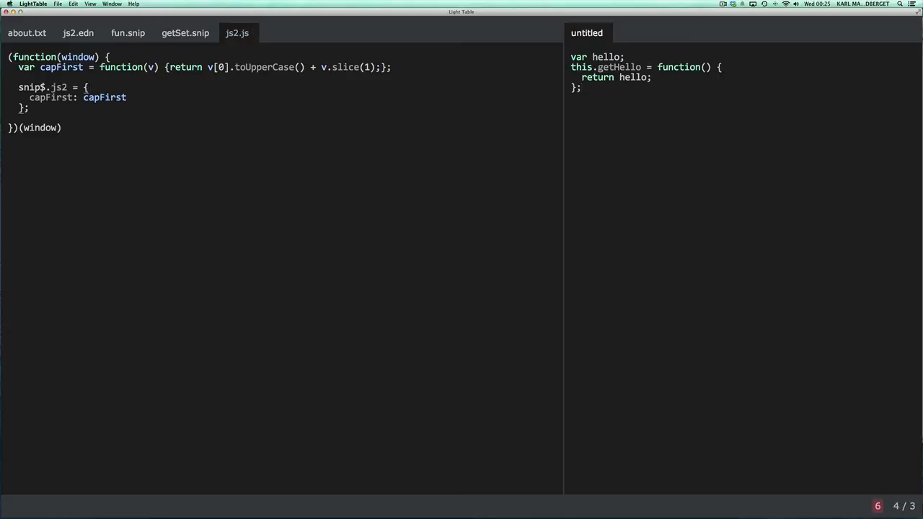
key("ctrl+Tab")
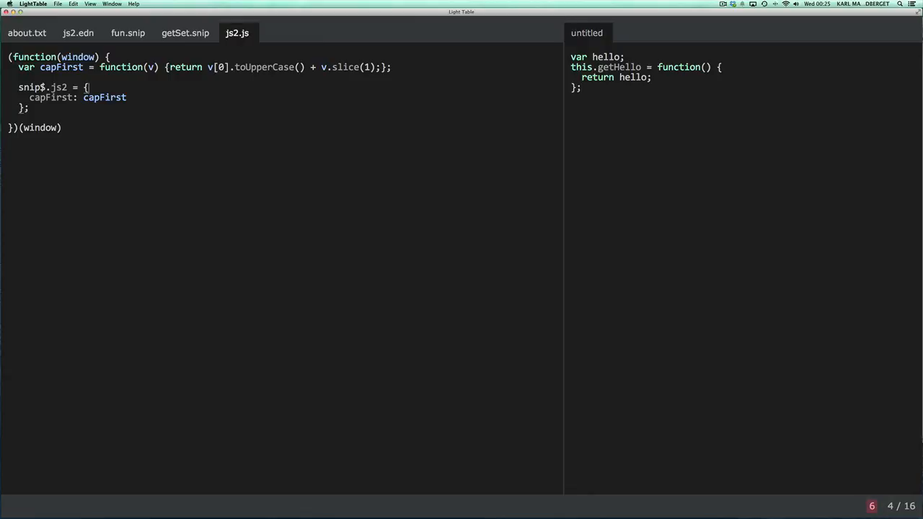
key("ctrl+shift+Tab")
key("ctrl+shift+Tab")
key("ctrl+shift+Tab")
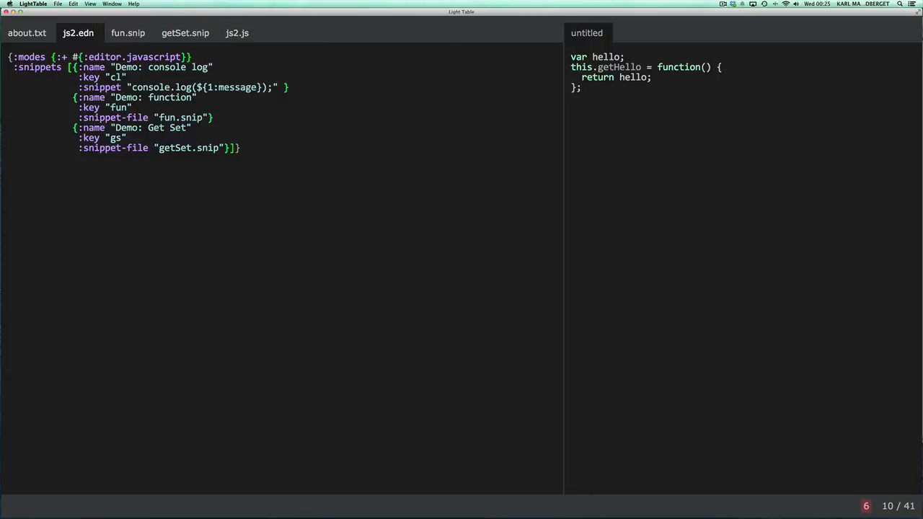
Step: Add a ':helper "js2.js"' entry after the modes line in js2.edn and save it
key("Up")
key("Up")
key("Up")
key("Up")
key("Up")
key("Up")
key("Return")
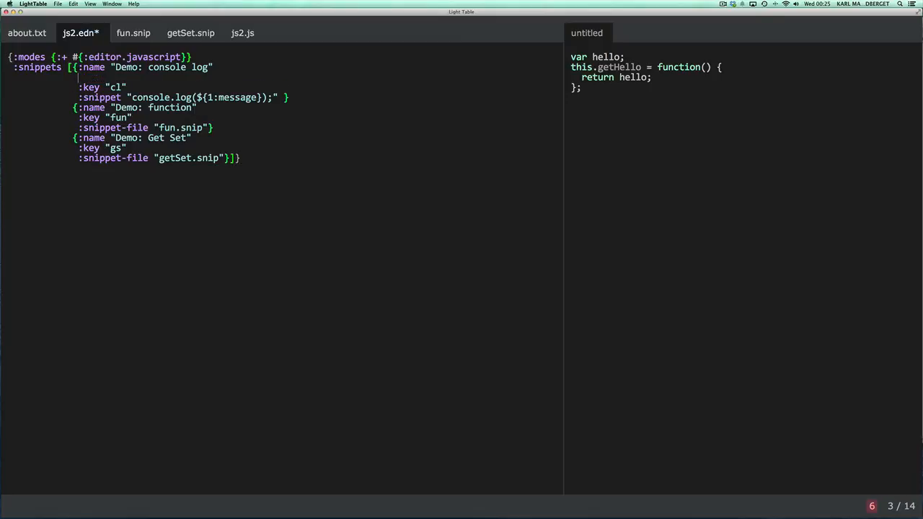
key("ctrl+z")
key("Up")
key("Return")
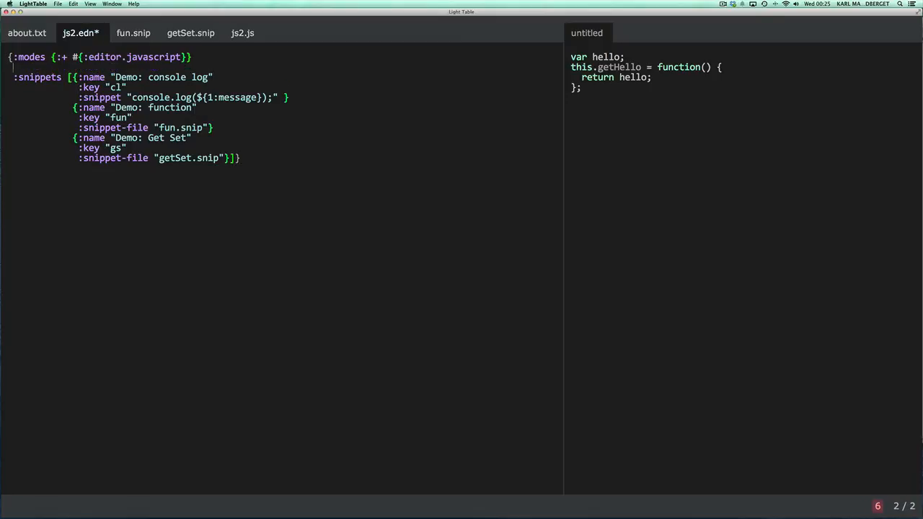
type(":helpe")
type("r")
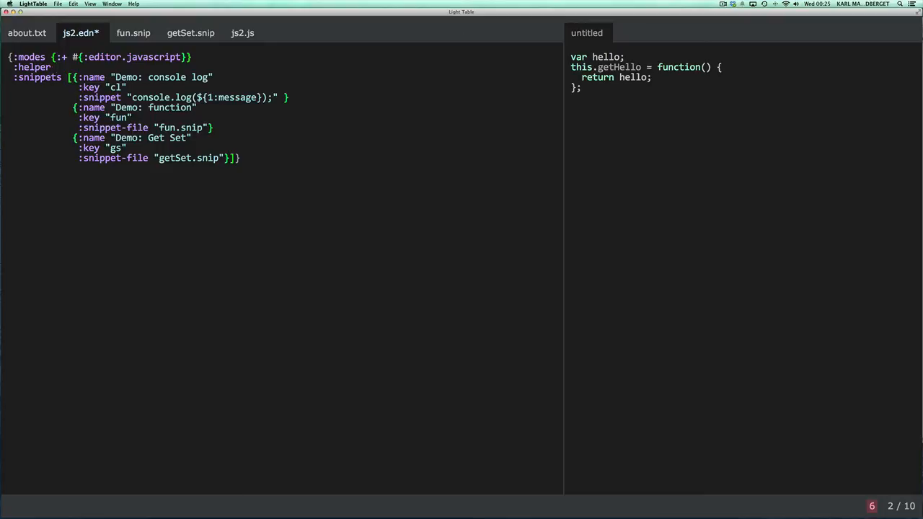
type("\"")
type("js2.j")
type("s")
key("Right")
key("super+s")
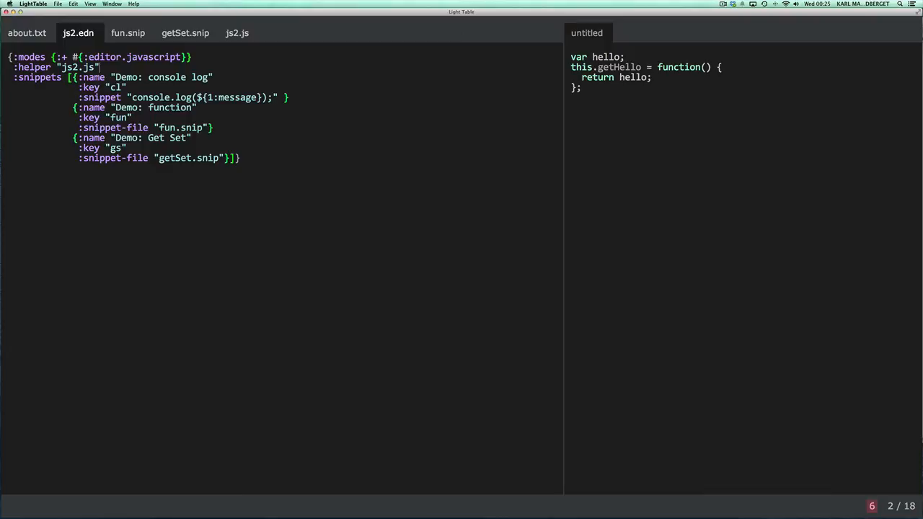
key("ctrl+Tab")
key("ctrl+Tab")
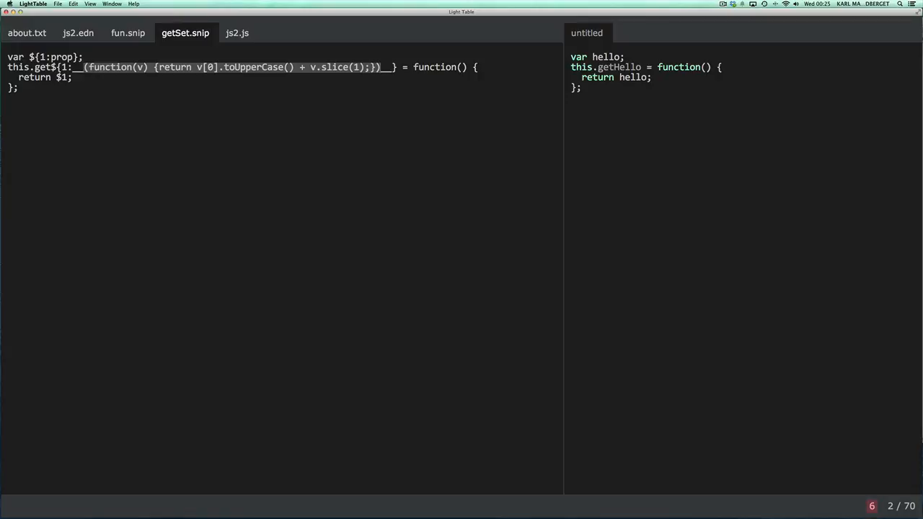
Step: Replace the inline function in the getter placeholder with __snip$.js2.capFirst__ and save getSet.snip
key("BackSpace")
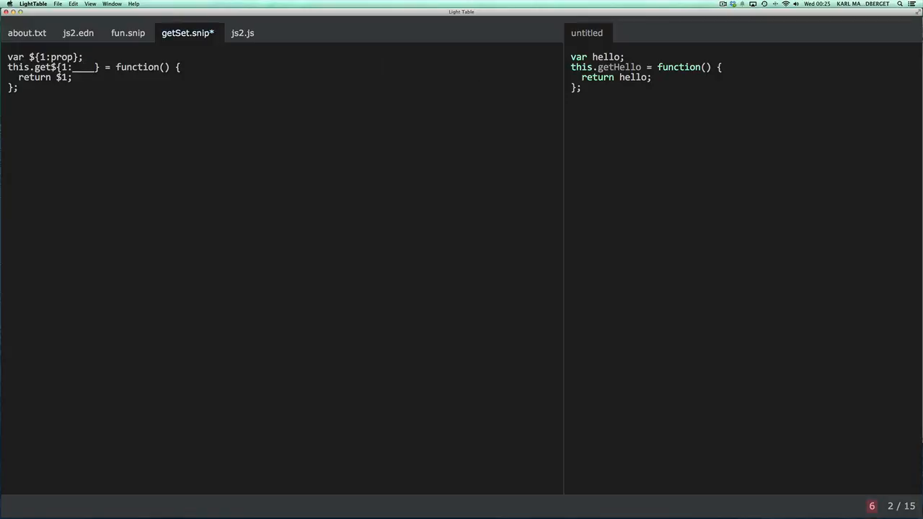
type("snip")
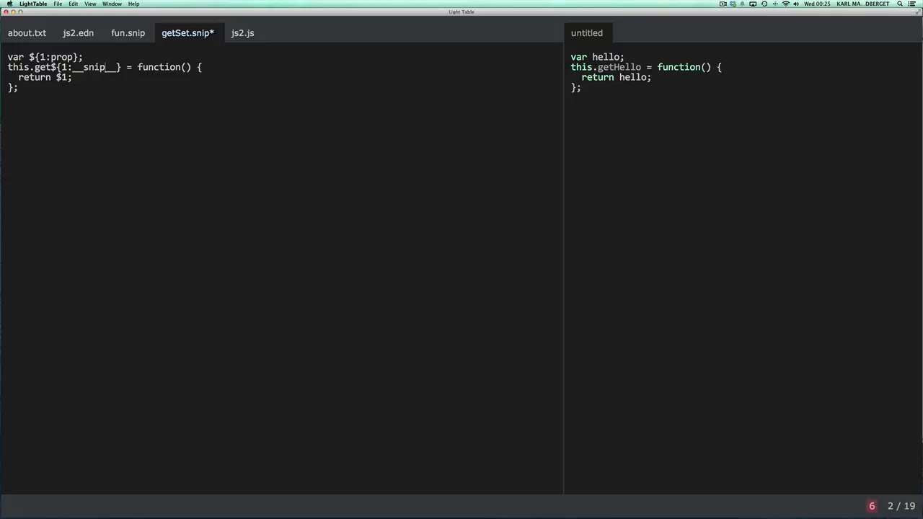
type("$")
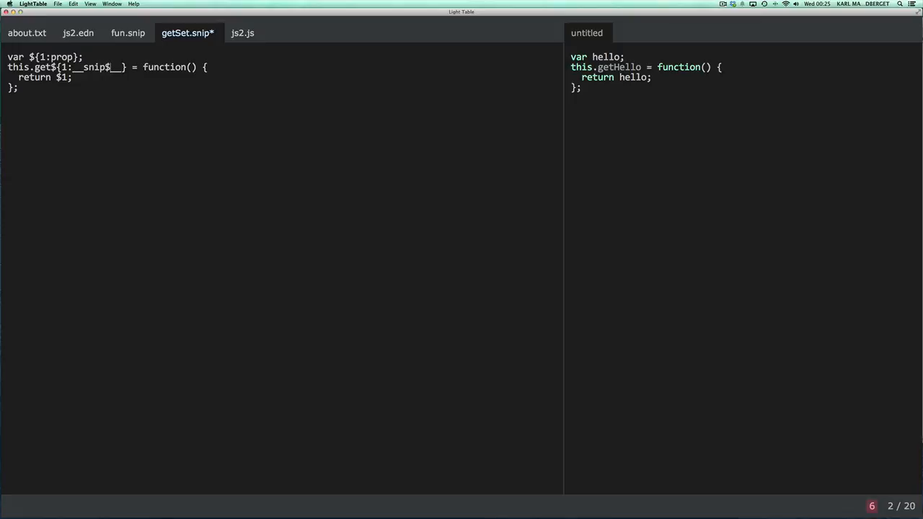
type(".js2")
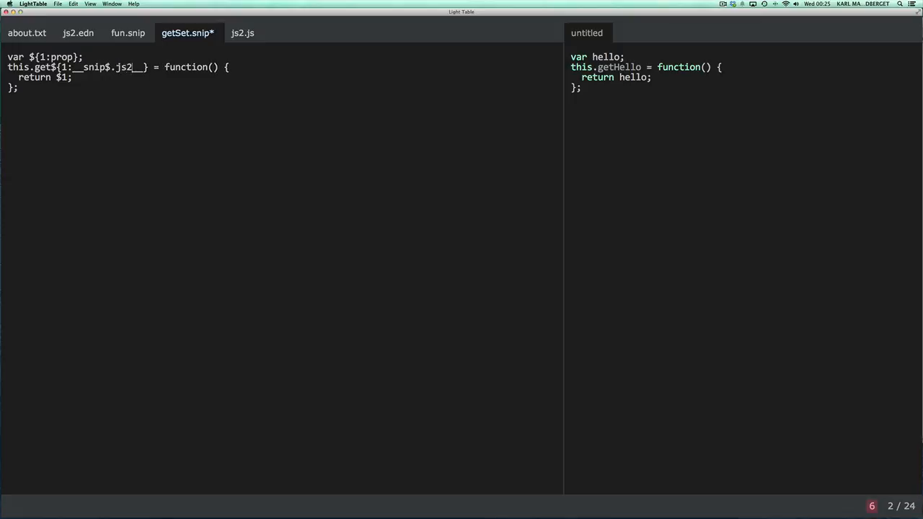
type(".")
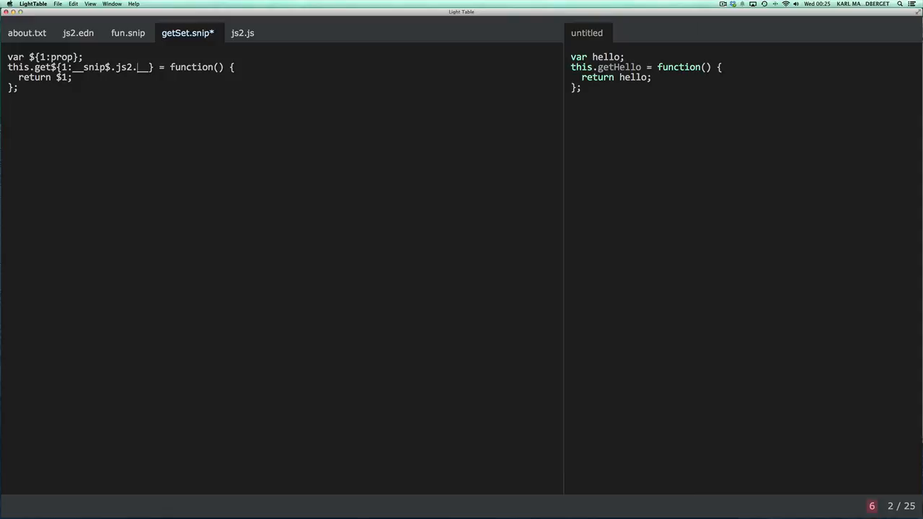
type("capFirst")
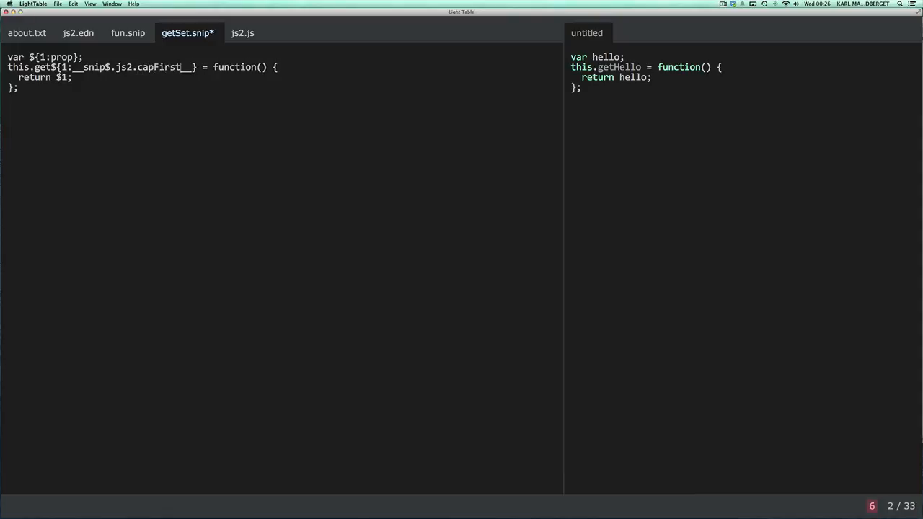
key("super+s")
Step: Clear the untitled file, leave just the trigger 'gs', and check the console briefly
key("super+a")
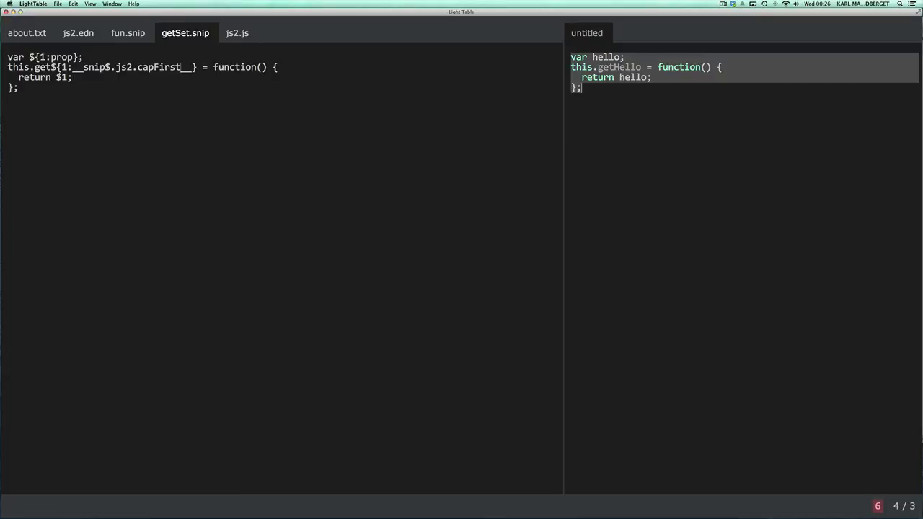
key("BackSpace")
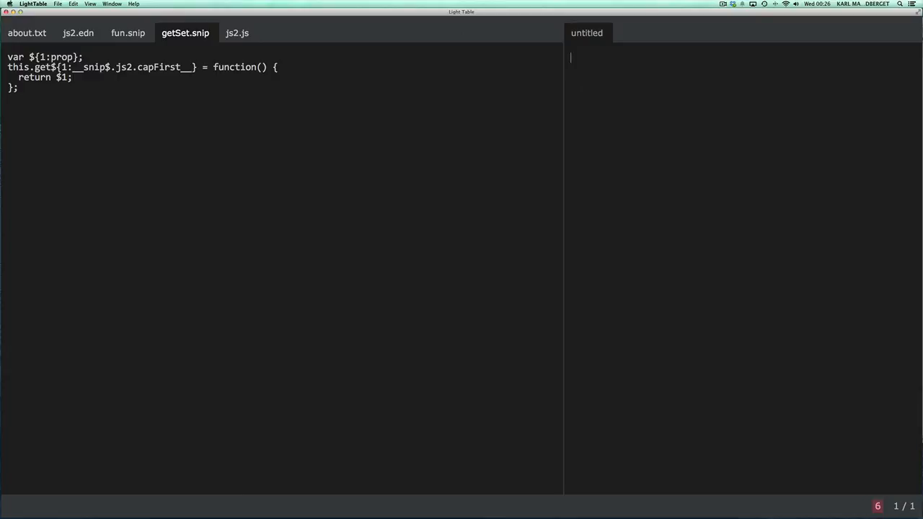
type("gs")
key("ctrl+shift+c")
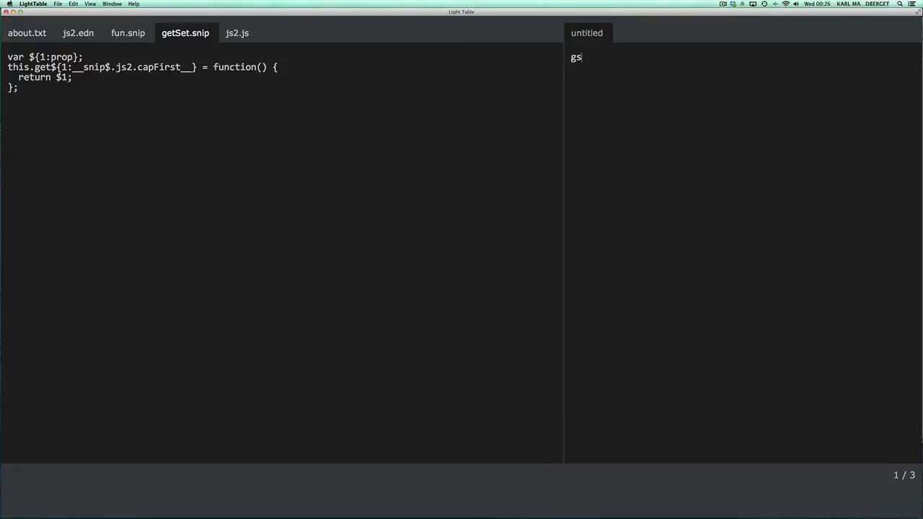
key("ctrl+shift+c")
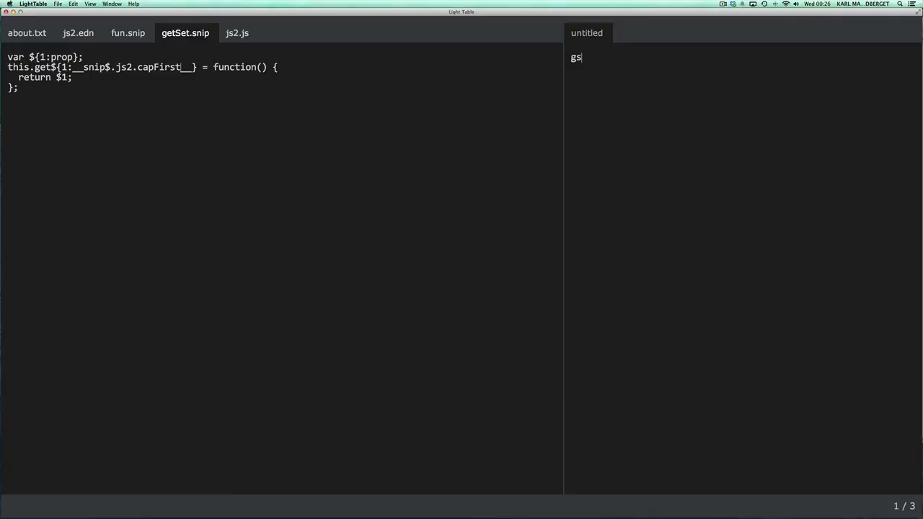
Step: Review the open files getSet.snip, js2.edn and fun.snip, ending on js2.js
key("ctrl+Tab")
key("ctrl+Tab")
key("ctrl+shift+Tab")
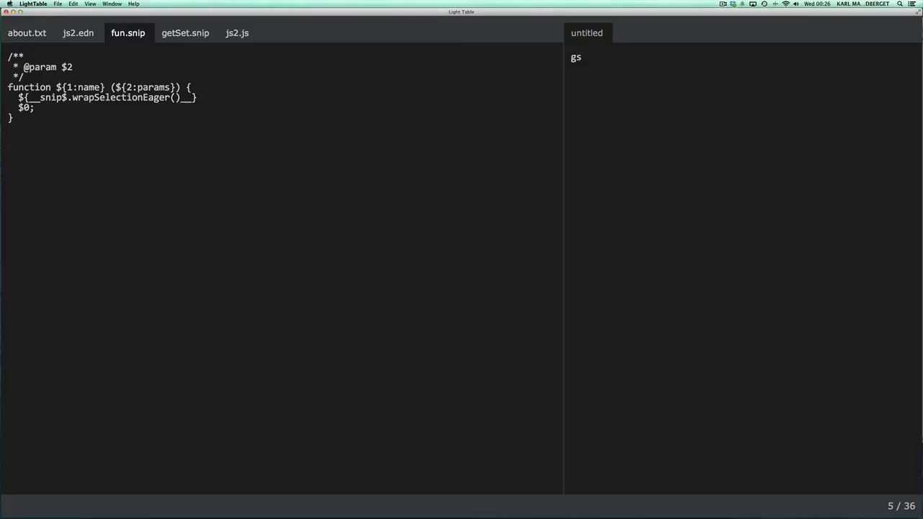
key("ctrl+shift+Tab")
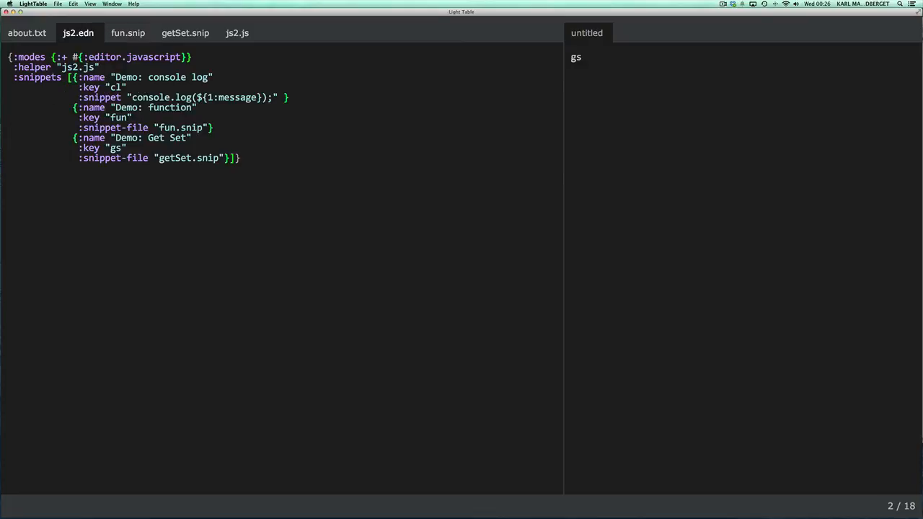
key("ctrl+Tab")
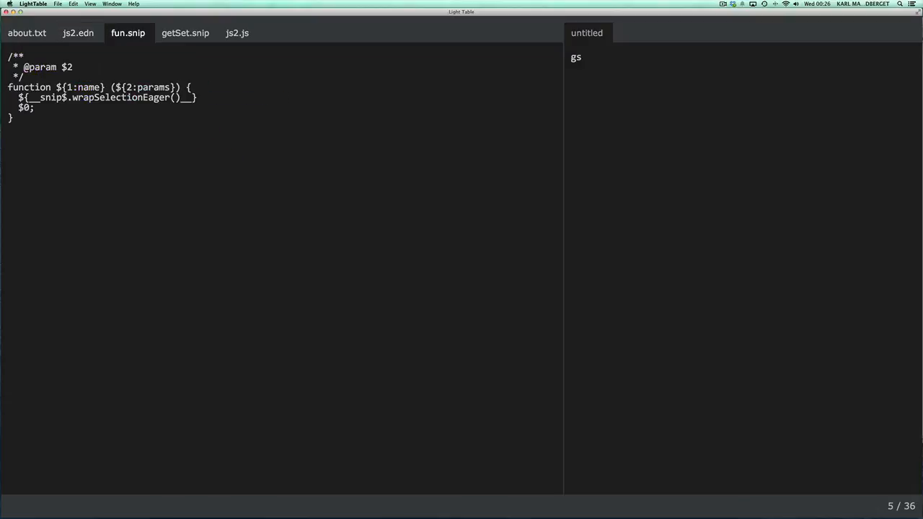
key("ctrl+Tab")
key("ctrl+Tab")
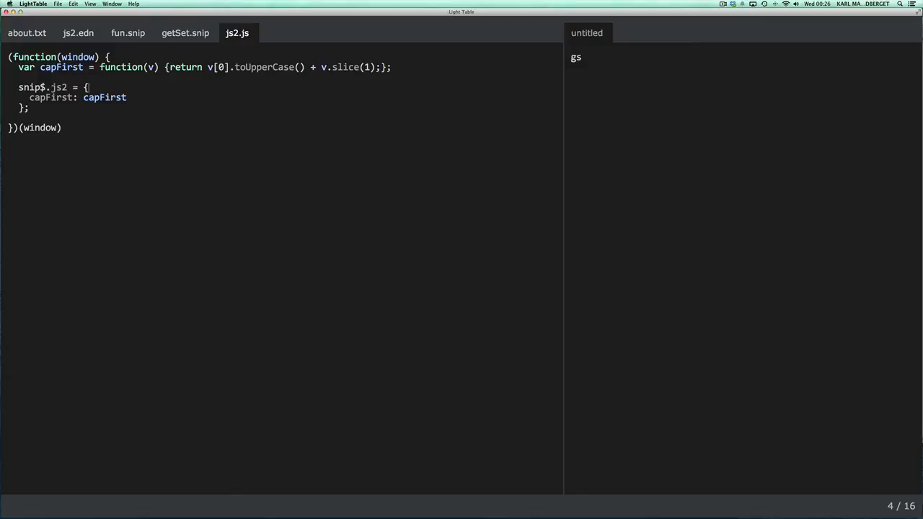
Step: Expand gs in the untitled file with property 'myprop', yielding var myprop and a getMyprop getter
key("ctrl+Tab")
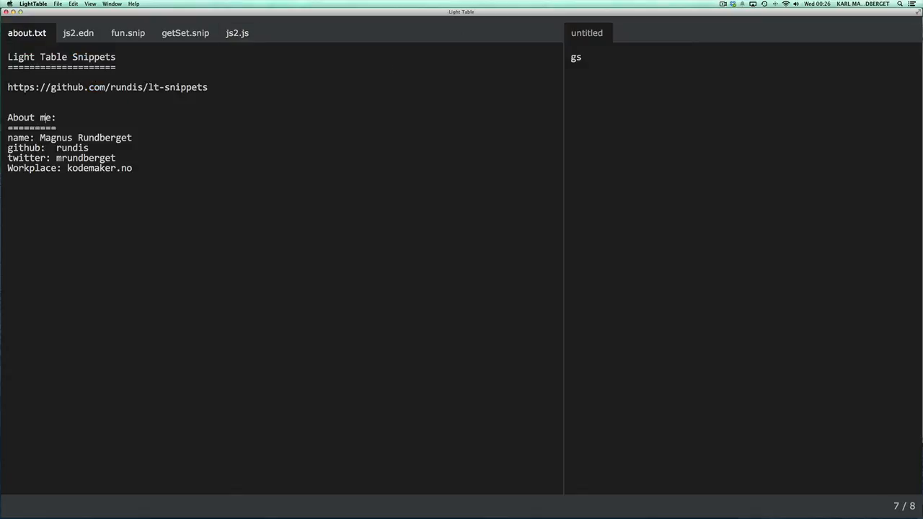
key("ctrl+Tab")
key("Tab")
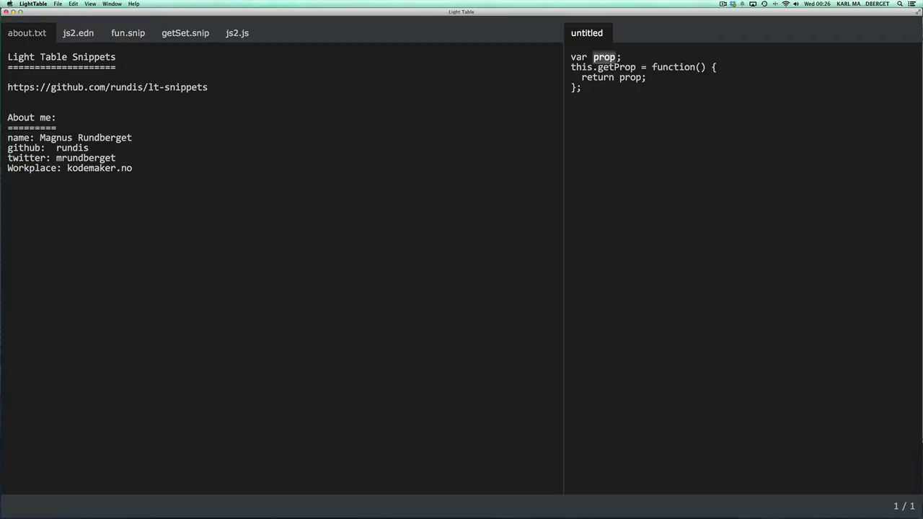
type("my")
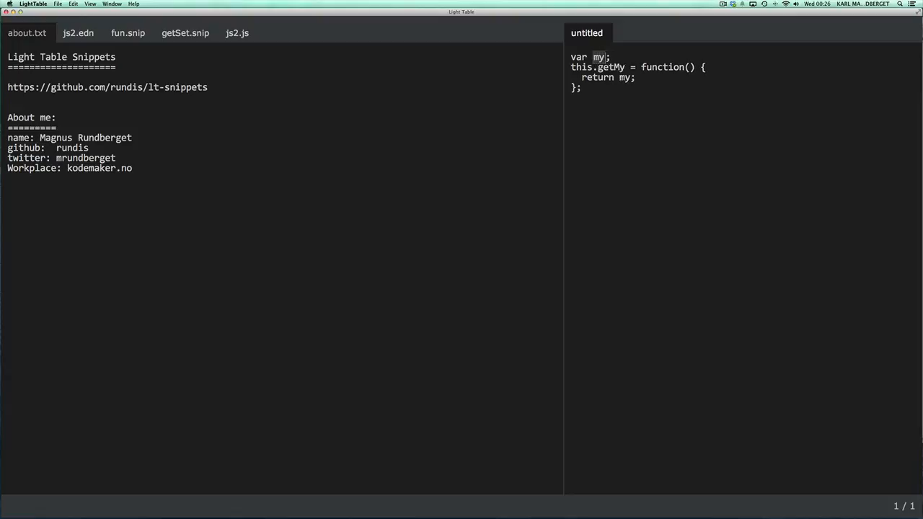
type("prop")
key("Tab")
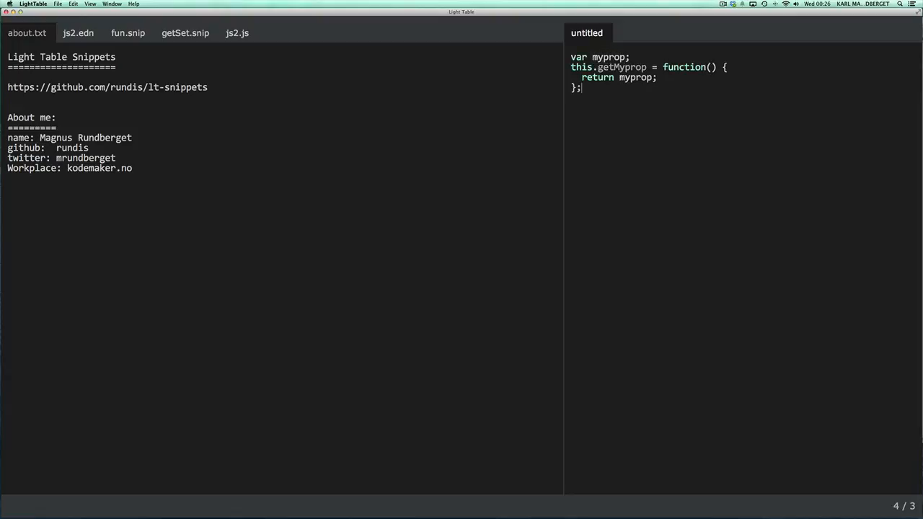